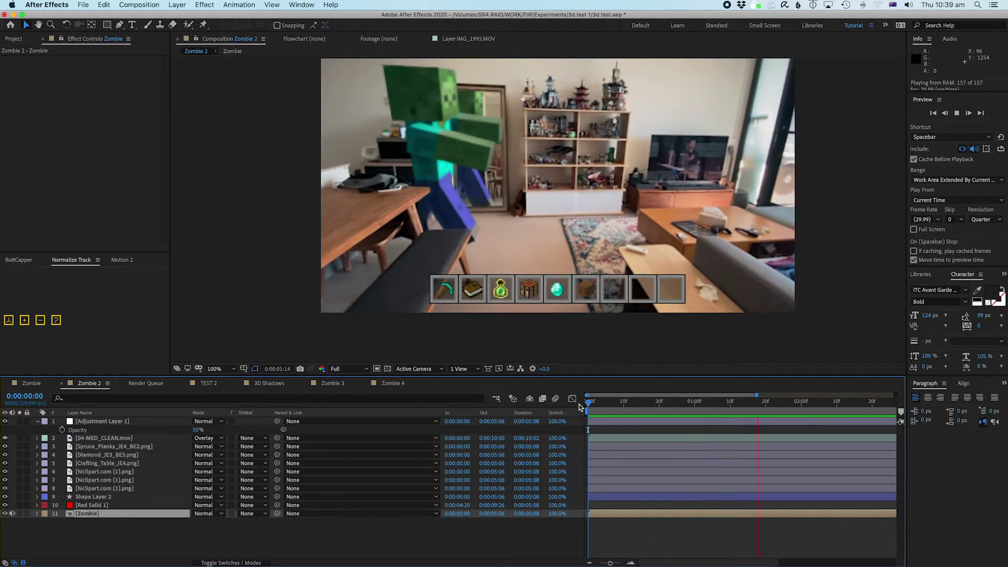
Stop the Zombie 2 preview, park the playhead at 0:00:02:08, and show the Project panel's compositions
{"action": "key", "text": "space"}
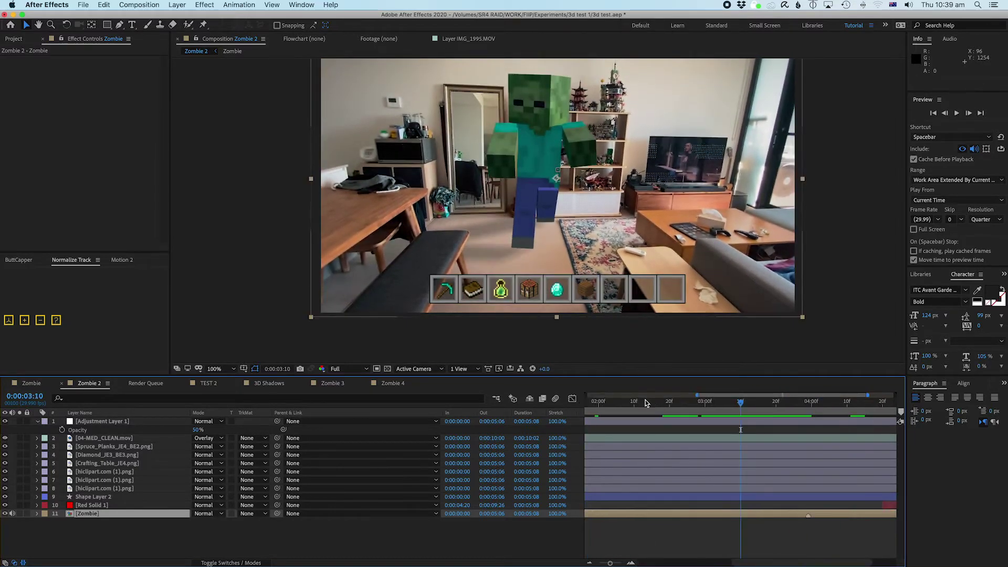
{"action": "key", "text": "F2"}
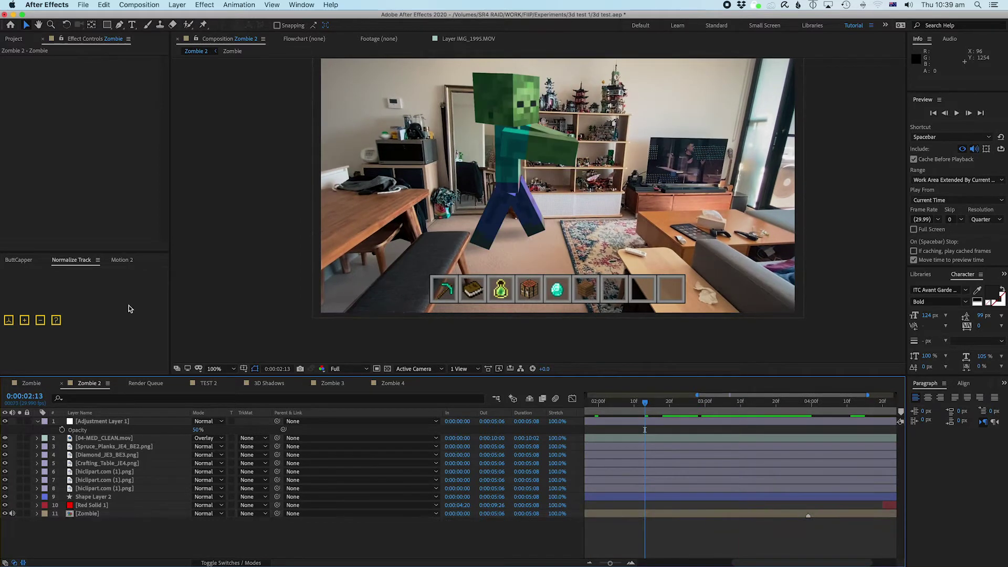
{"action": "left_click", "coordinate": [609, 402]}
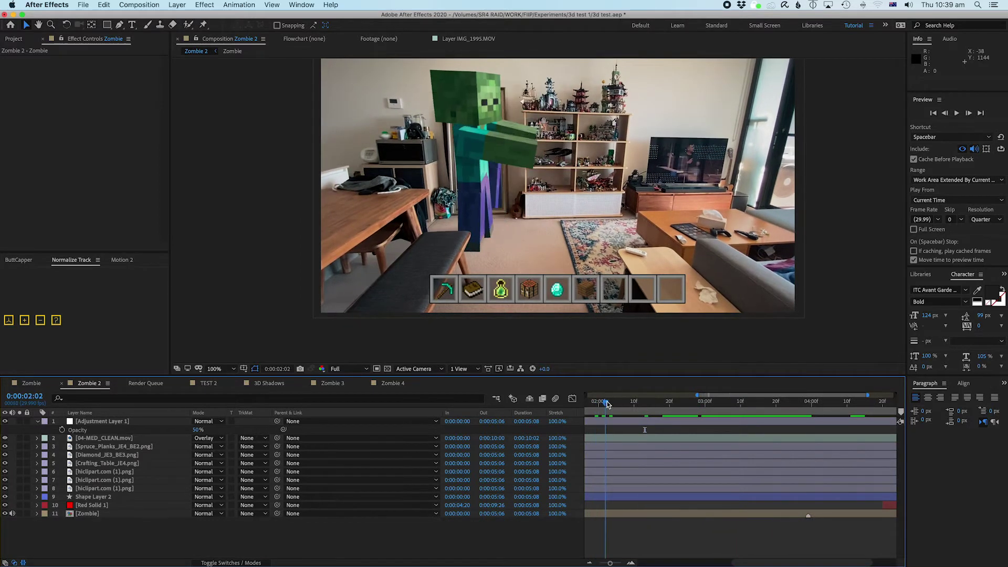
{"action": "left_click", "coordinate": [626, 402]}
{"action": "left_click", "coordinate": [14, 39]}
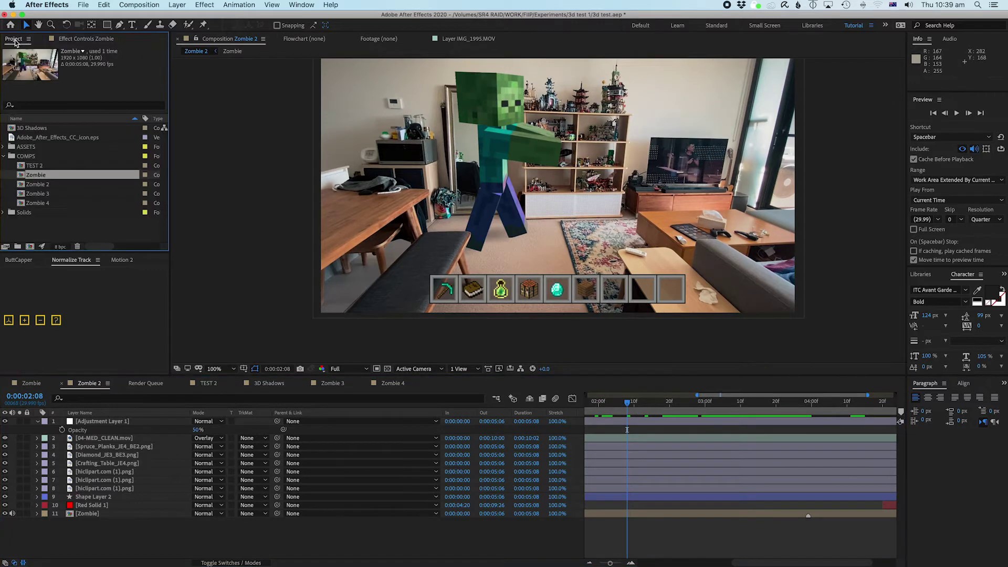
Add the Zombie composition to the Render Queue via File > Export and enlarge the queue panel
{"action": "left_click", "coordinate": [83, 5]}
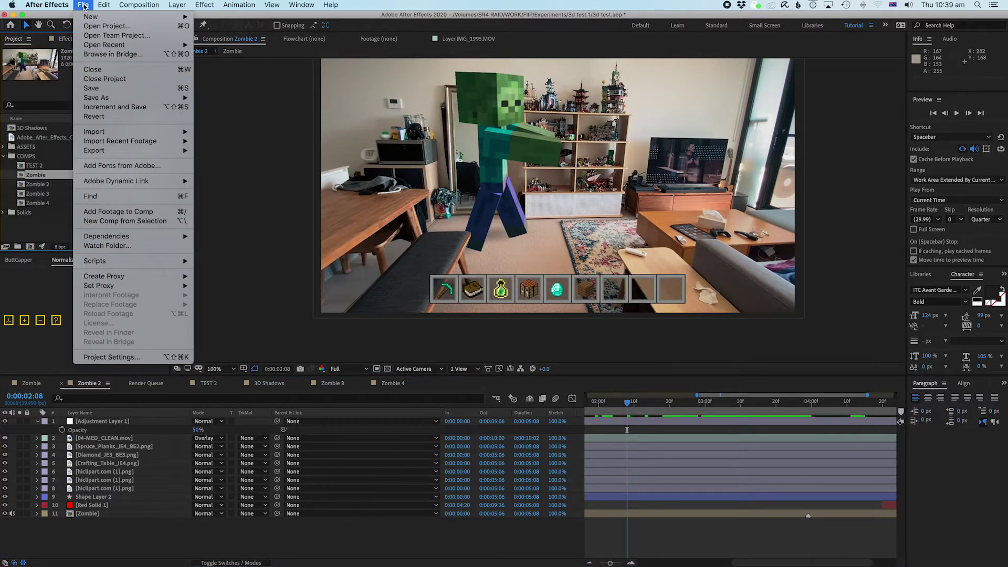
{"action": "mouse_move", "coordinate": [101, 154]}
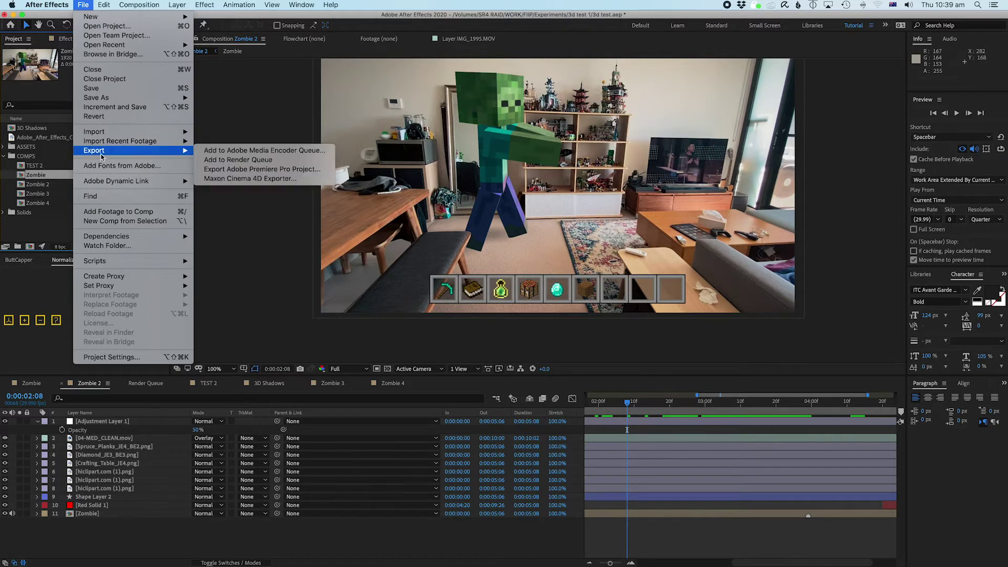
{"action": "left_click", "coordinate": [247, 162]}
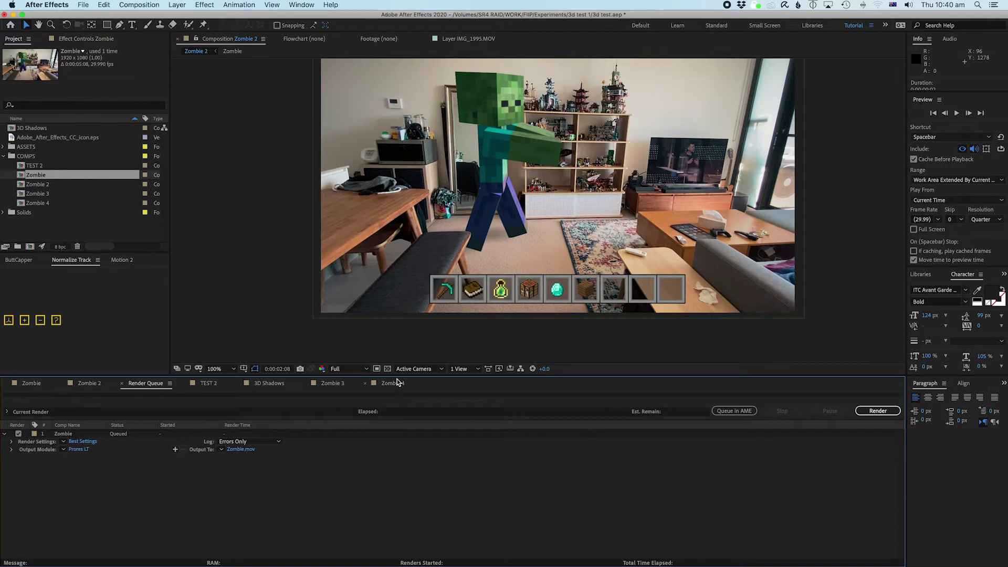
{"action": "left_click_drag", "start_coordinate": [397, 376], "coordinate": [396, 299]}
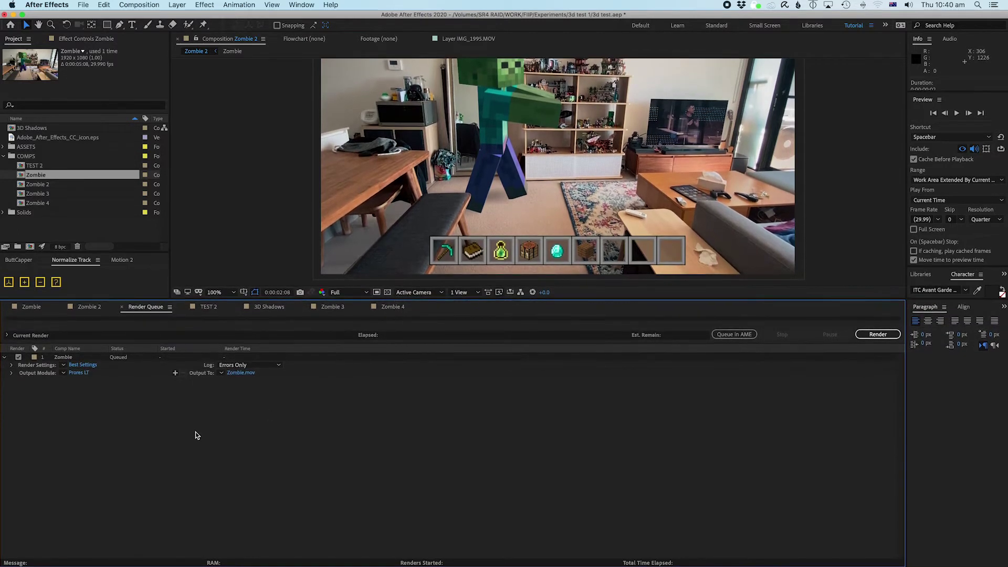
Set the Zombie render's output module to Lossless and render settings to Current Settings
{"action": "left_click", "coordinate": [64, 373]}
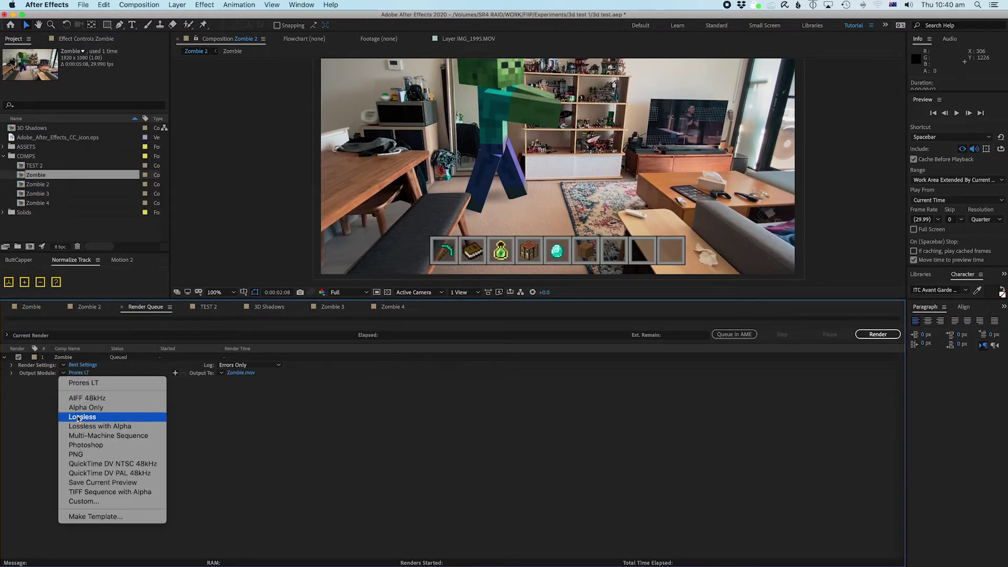
{"action": "left_click", "coordinate": [78, 417]}
{"action": "left_click", "coordinate": [64, 365]}
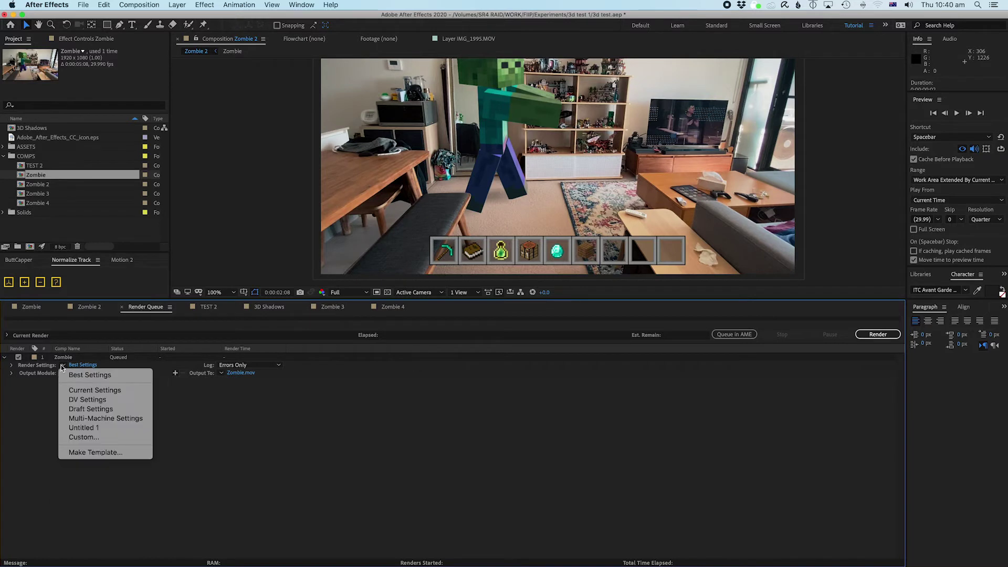
{"action": "left_click", "coordinate": [83, 391]}
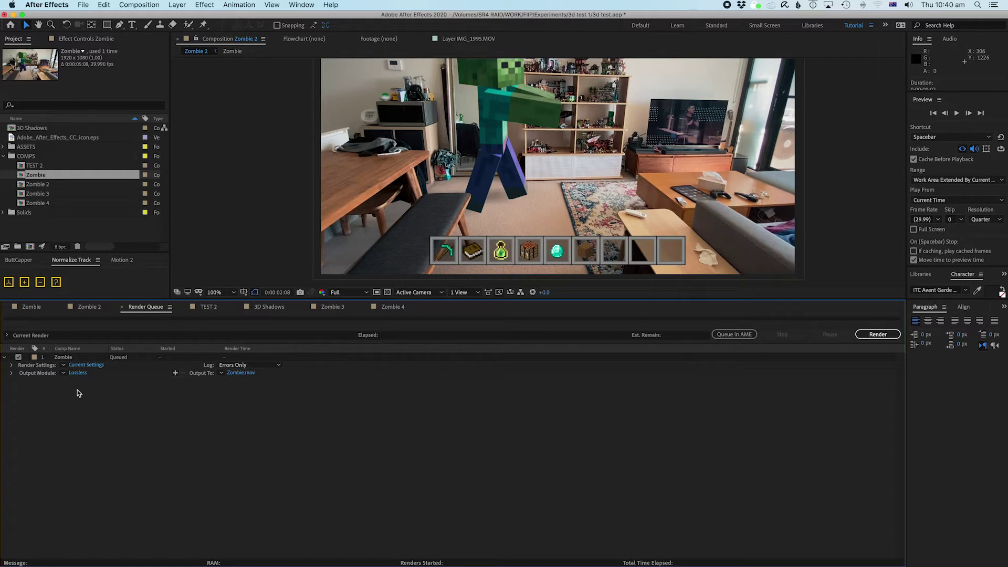
Start a new output module template from the Output Module presets
{"action": "left_click", "coordinate": [64, 374]}
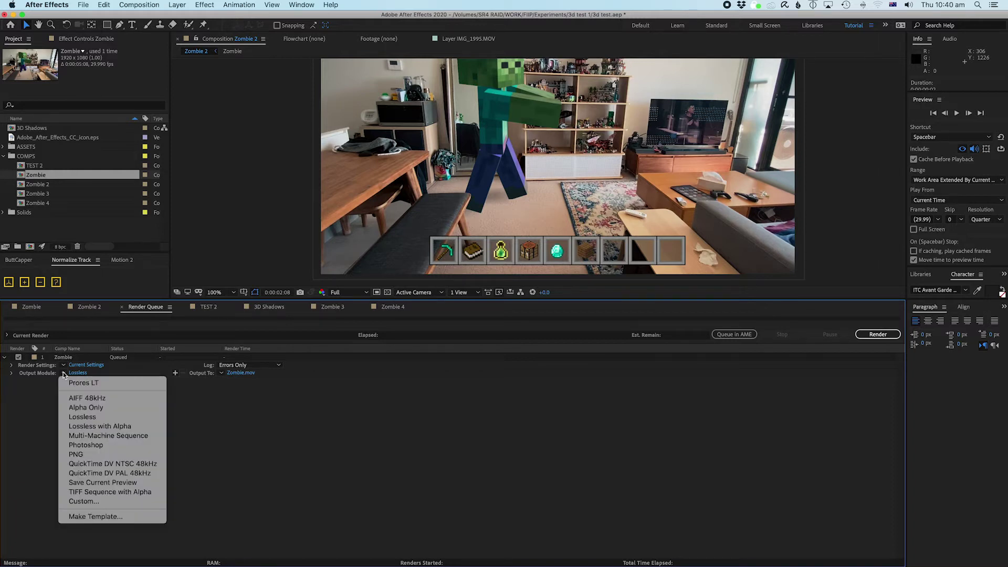
{"action": "left_click", "coordinate": [41, 391]}
{"action": "left_click", "coordinate": [63, 373]}
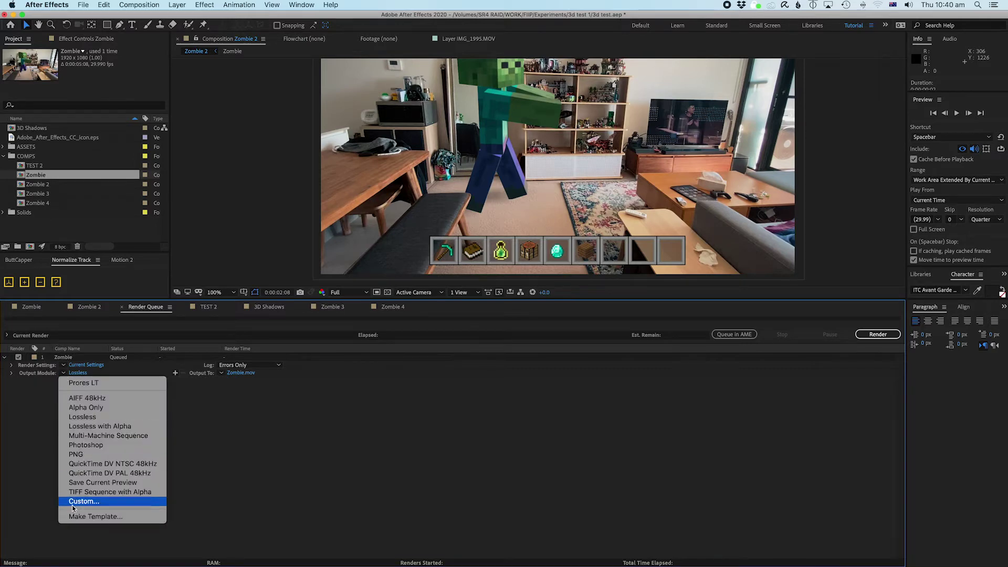
{"action": "left_click", "coordinate": [84, 517]}
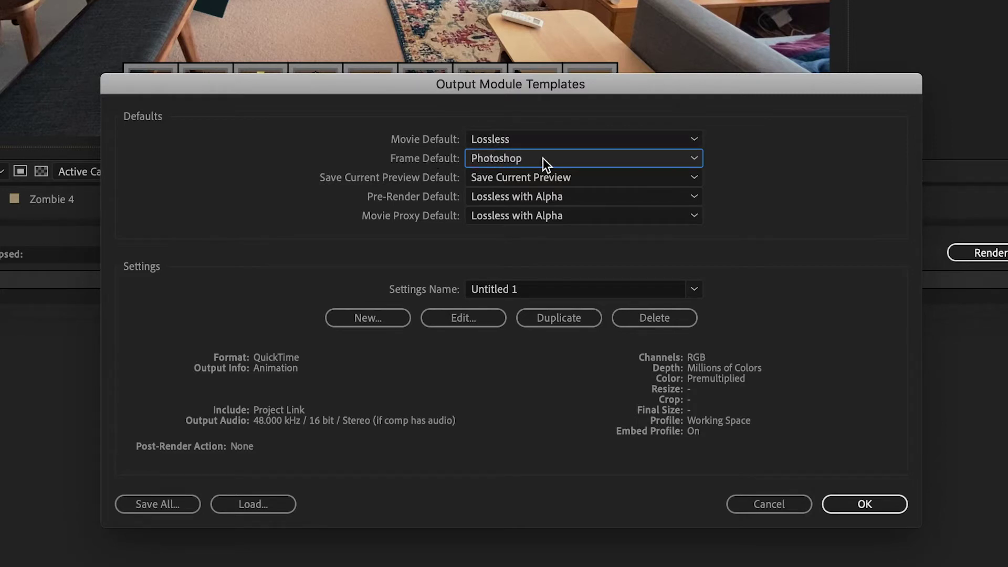
Name the new output module template 'Prores demo' and open its output settings for editing
{"action": "left_click", "coordinate": [529, 287]}
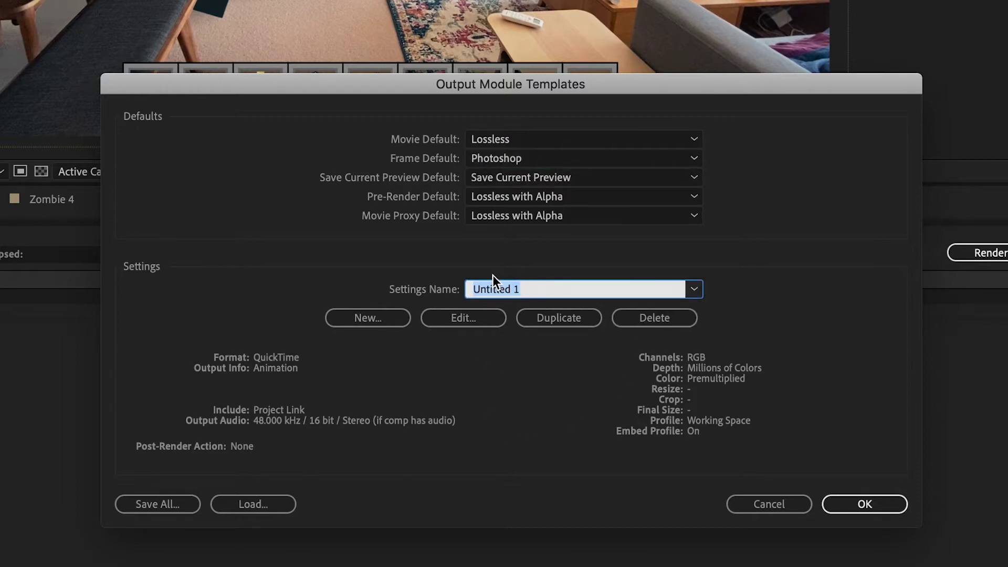
{"action": "type", "text": "Prores demo"}
{"action": "left_click", "coordinate": [462, 316]}
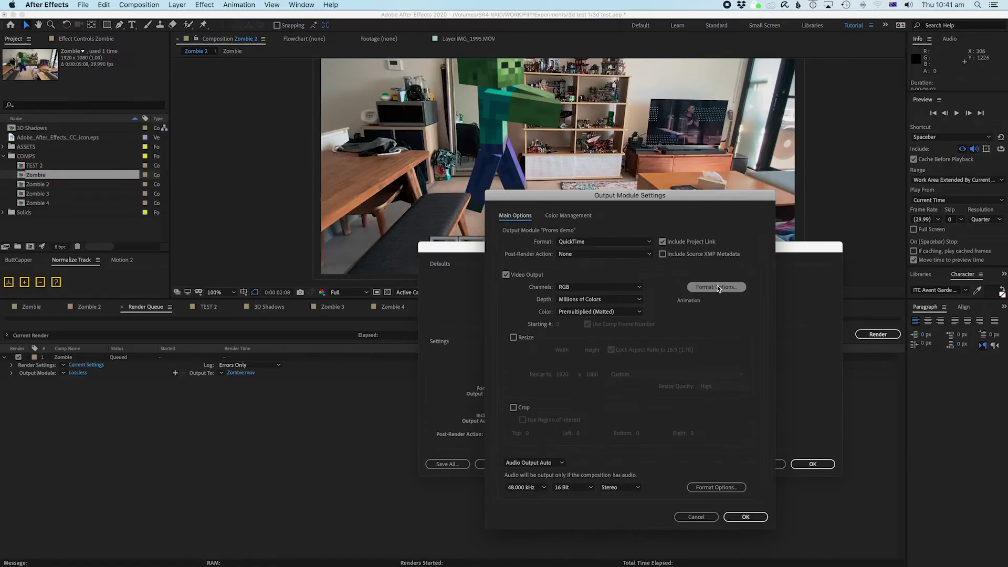
Set the Prores demo template's QuickTime video codec to Apple ProRes 422 LT
{"action": "left_click", "coordinate": [678, 161]}
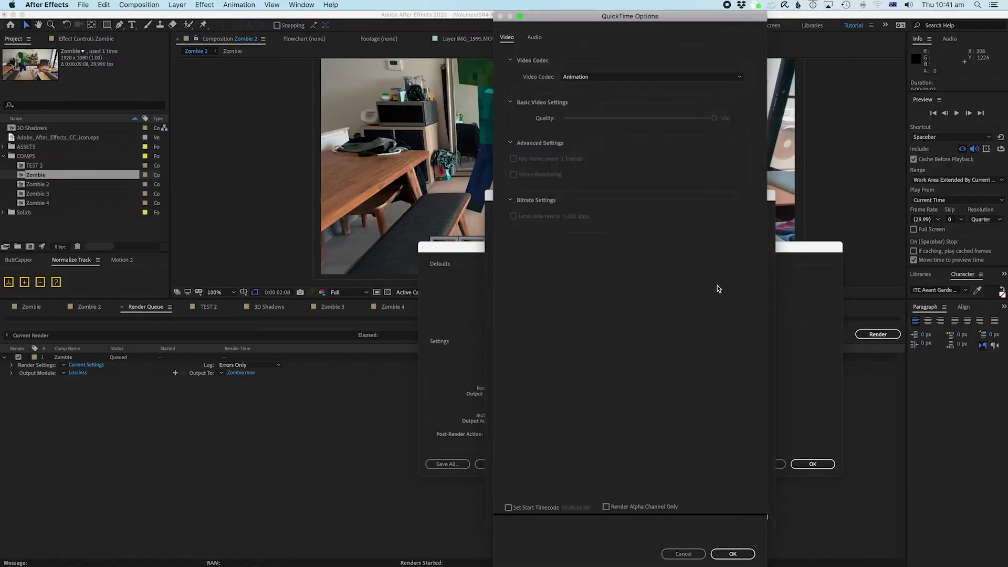
{"action": "left_click", "coordinate": [603, 76]}
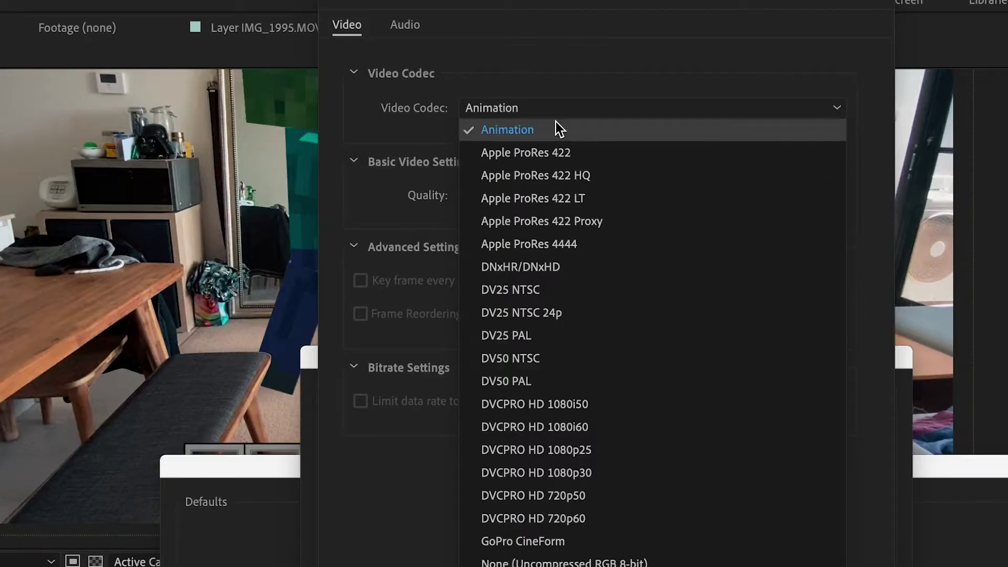
{"action": "left_click", "coordinate": [564, 197]}
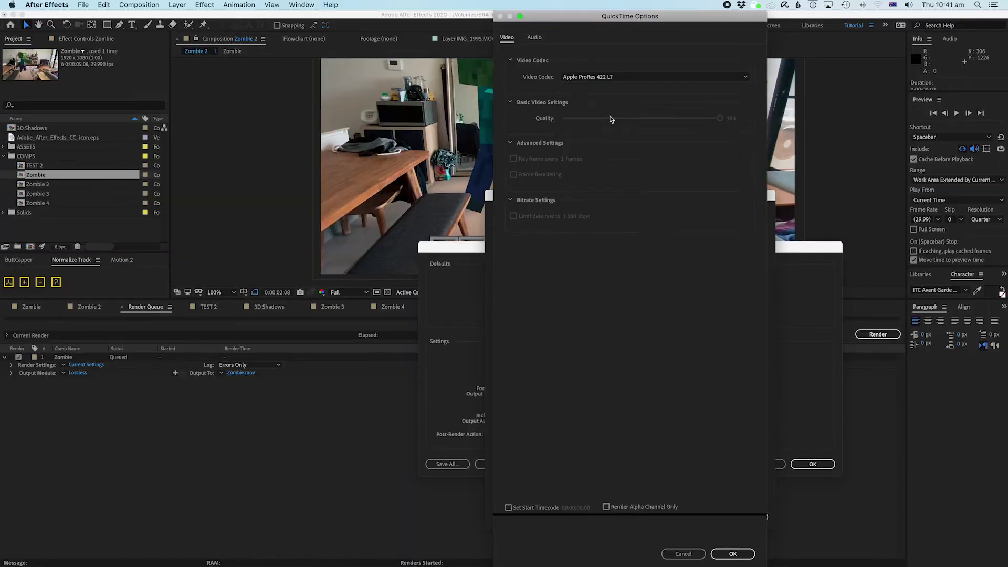
{"action": "left_click", "coordinate": [727, 553]}
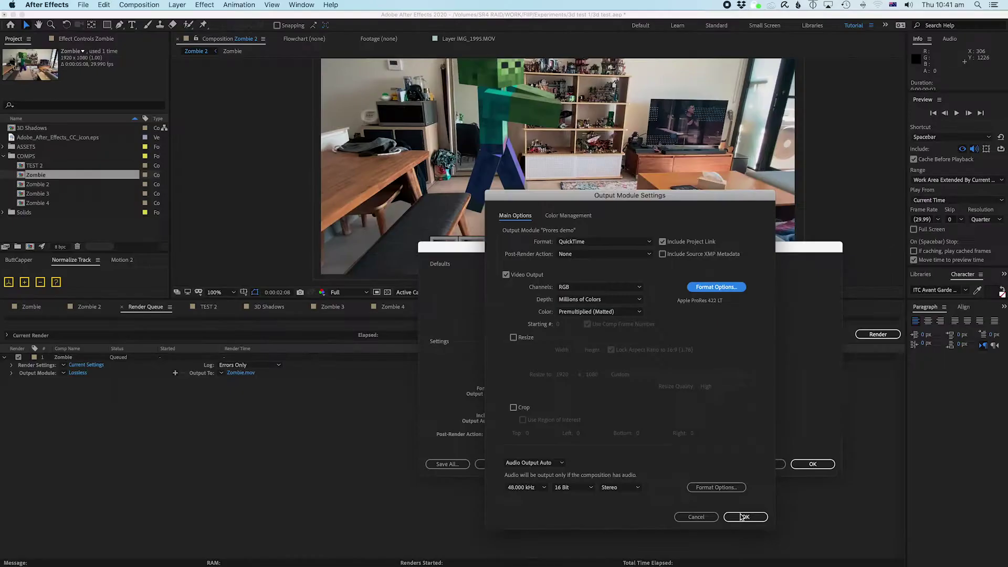
Make Prores demo the Movie Default output module template and confirm the templates dialog
{"action": "left_click", "coordinate": [651, 527]}
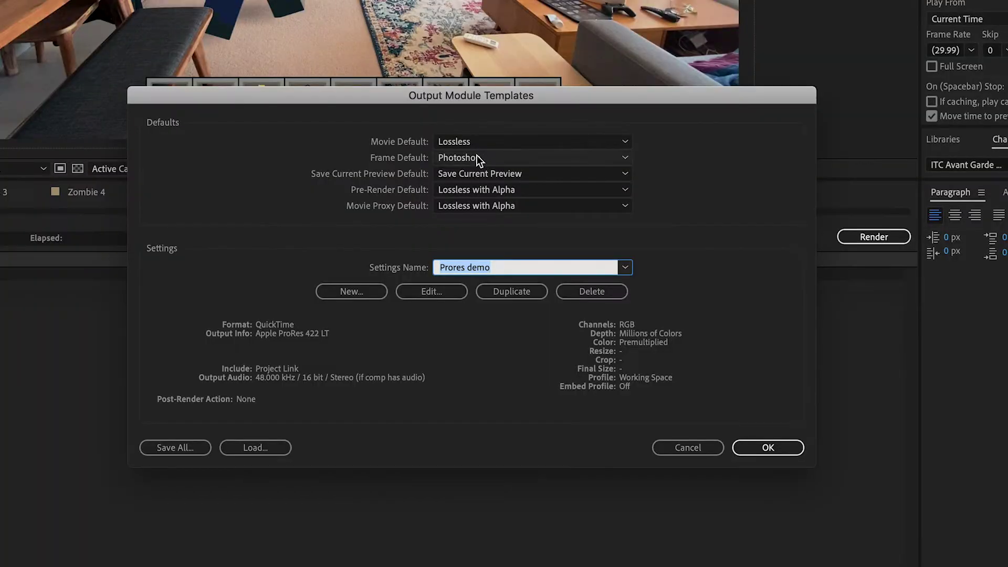
{"action": "left_click", "coordinate": [458, 143]}
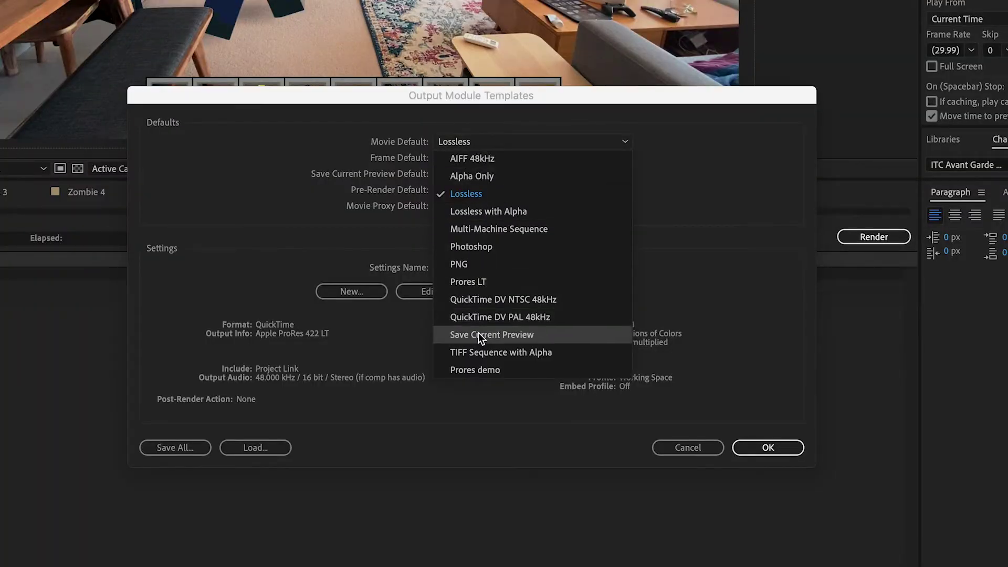
{"action": "left_click", "coordinate": [474, 371]}
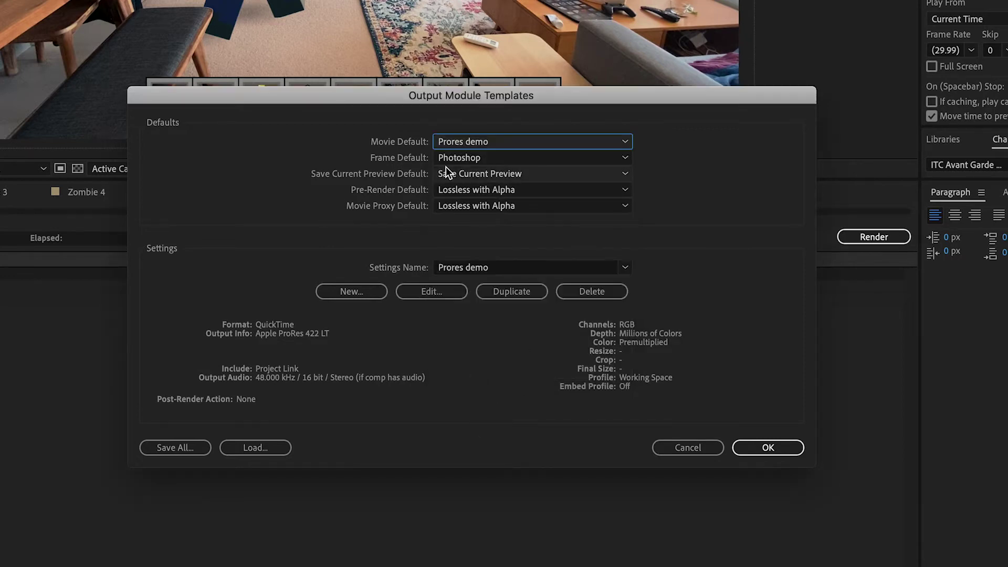
{"action": "left_click", "coordinate": [771, 448]}
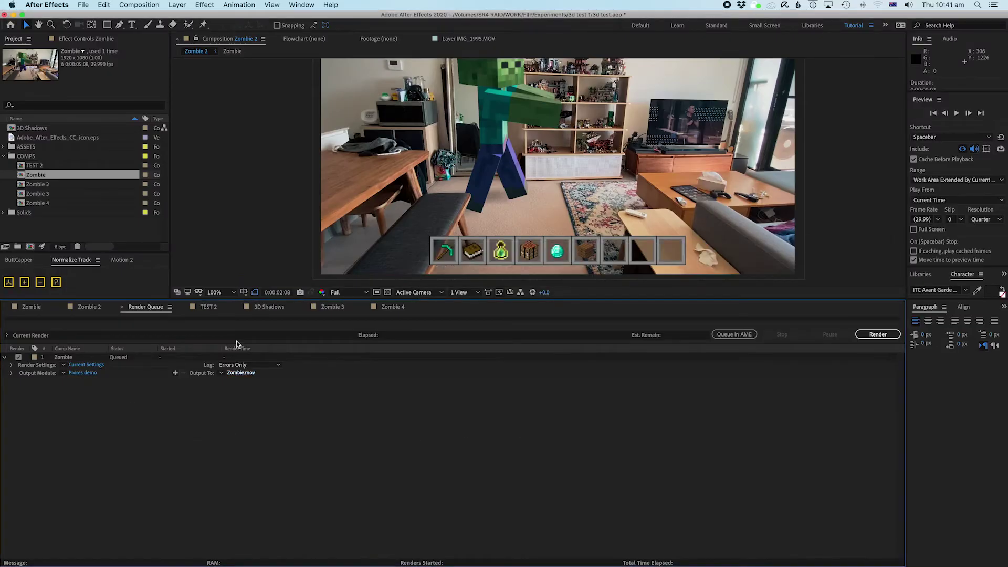
{"action": "left_click", "coordinate": [44, 174]}
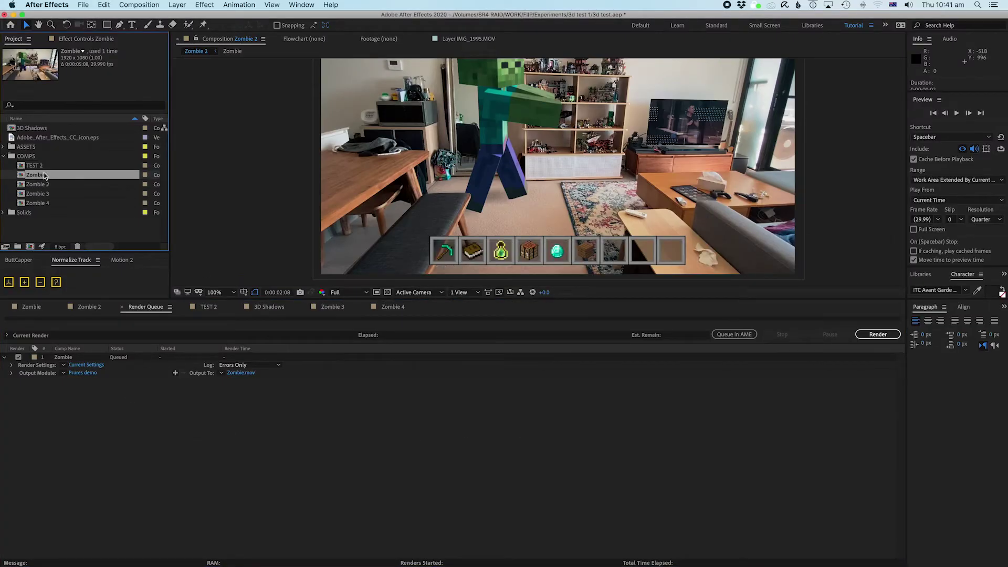
Set the viewer preview resolution to Quarter and open the Zombie composition from the Project panel
{"action": "left_click", "coordinate": [70, 425]}
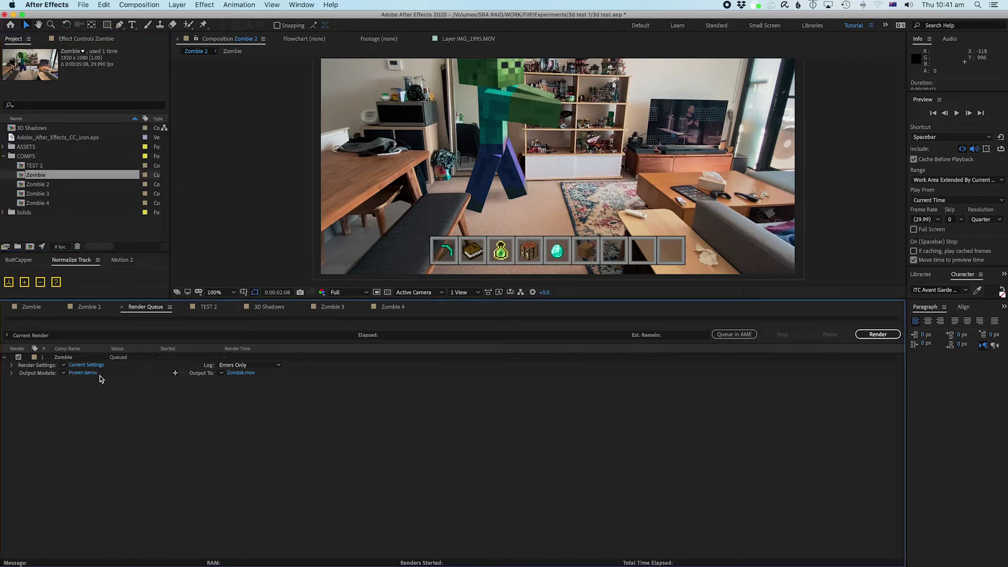
{"action": "left_click", "coordinate": [63, 365]}
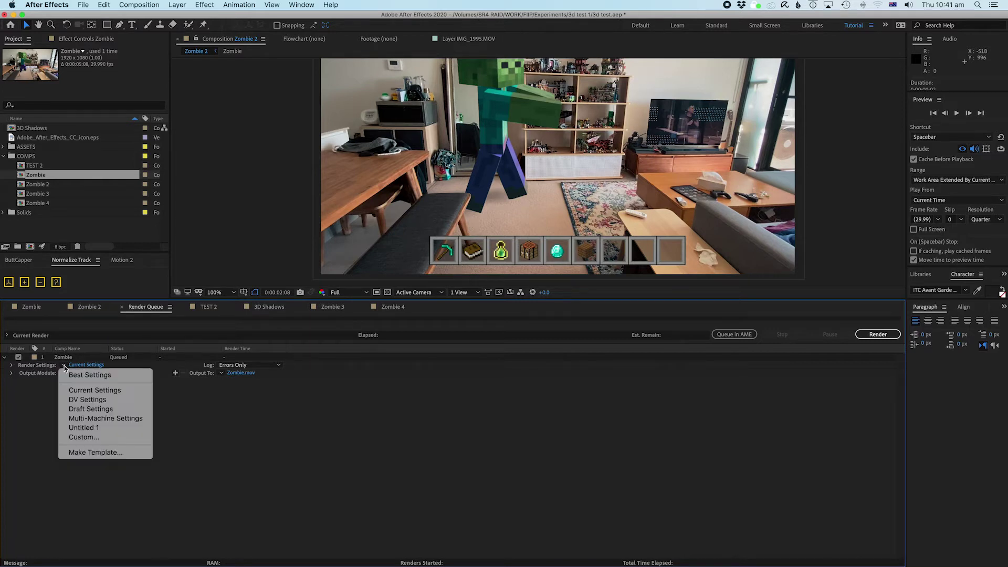
{"action": "left_click", "coordinate": [47, 384]}
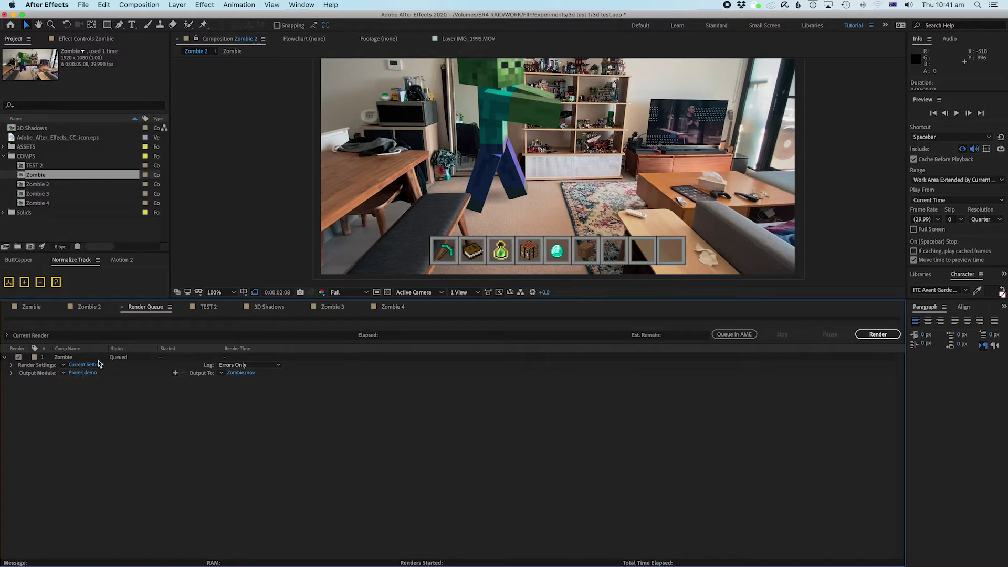
{"action": "left_click", "coordinate": [344, 292]}
{"action": "left_click", "coordinate": [348, 350]}
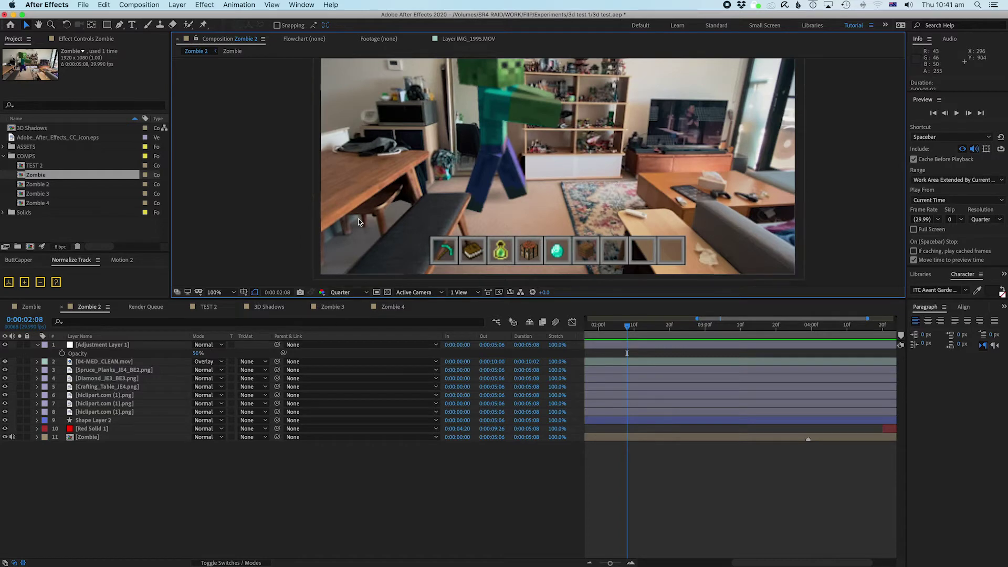
{"action": "left_click", "coordinate": [35, 182]}
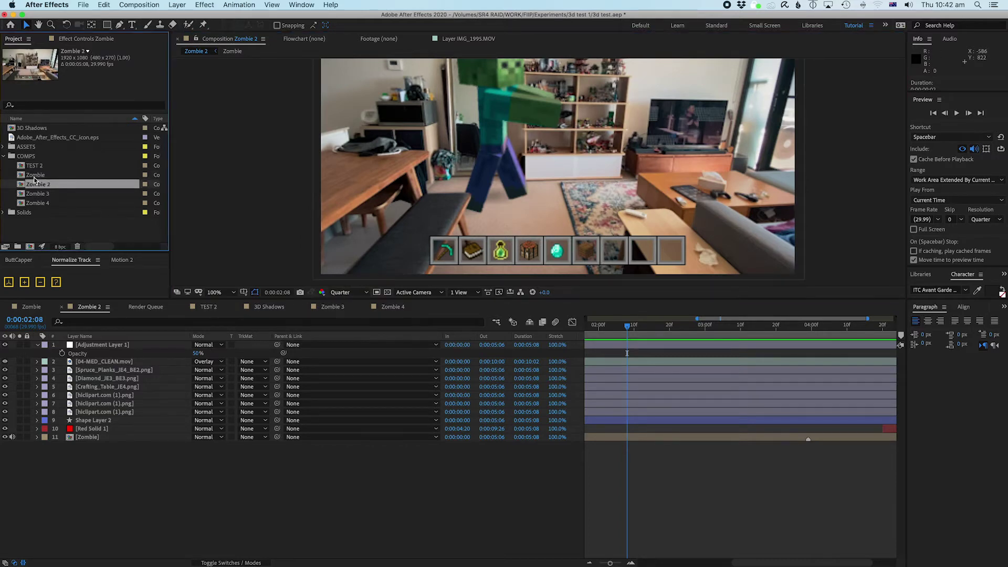
{"action": "double_click", "coordinate": [34, 178]}
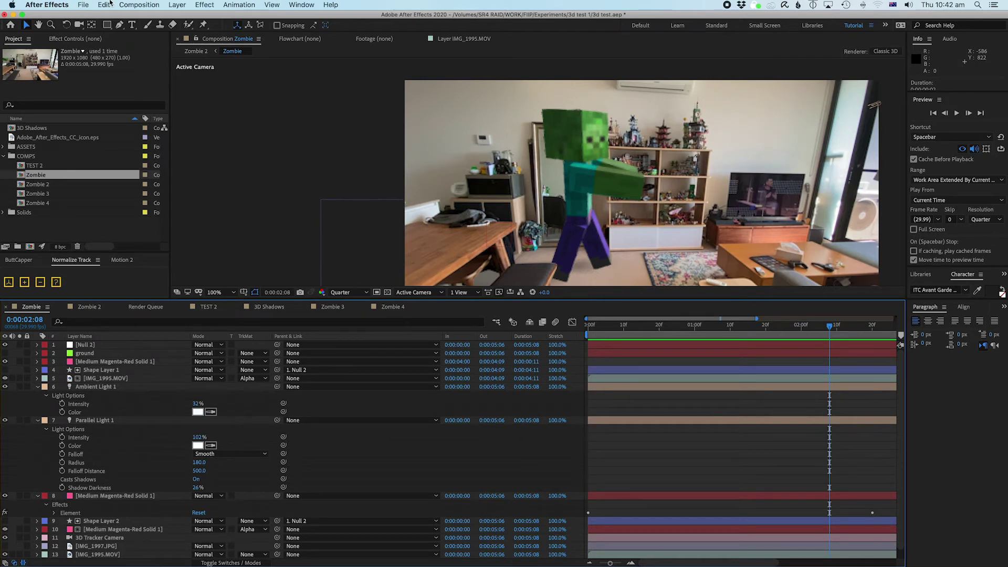
Save an Untitled 2 render settings template defaulting to Best Settings, and set the Zombie render to Best Settings
{"action": "left_click", "coordinate": [158, 307]}
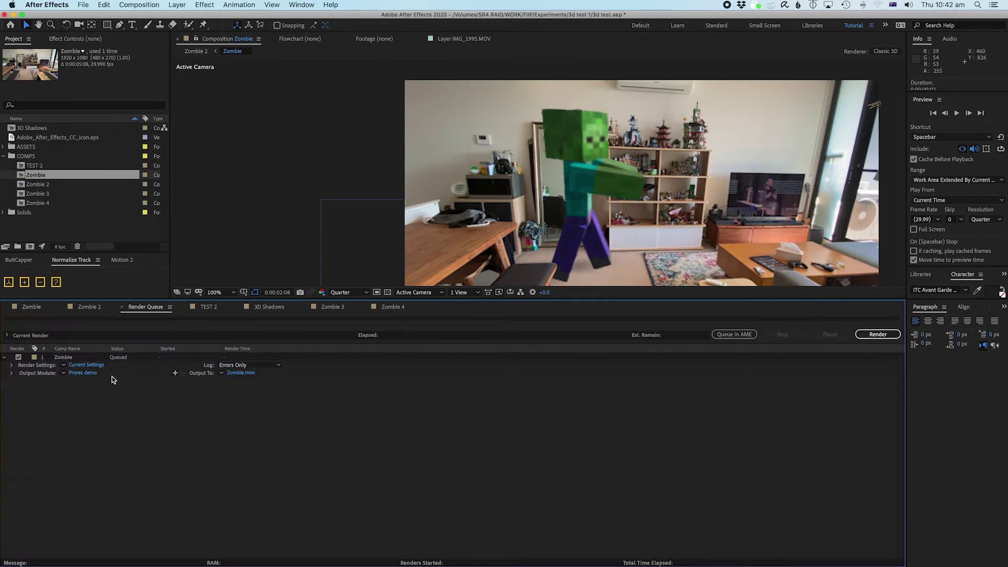
{"action": "left_click", "coordinate": [63, 367]}
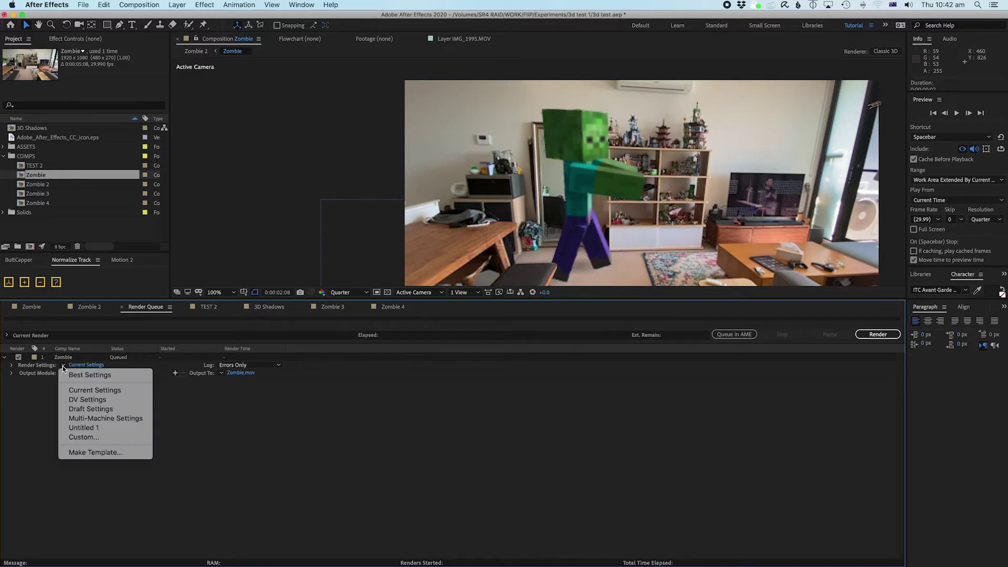
{"action": "left_click", "coordinate": [100, 453]}
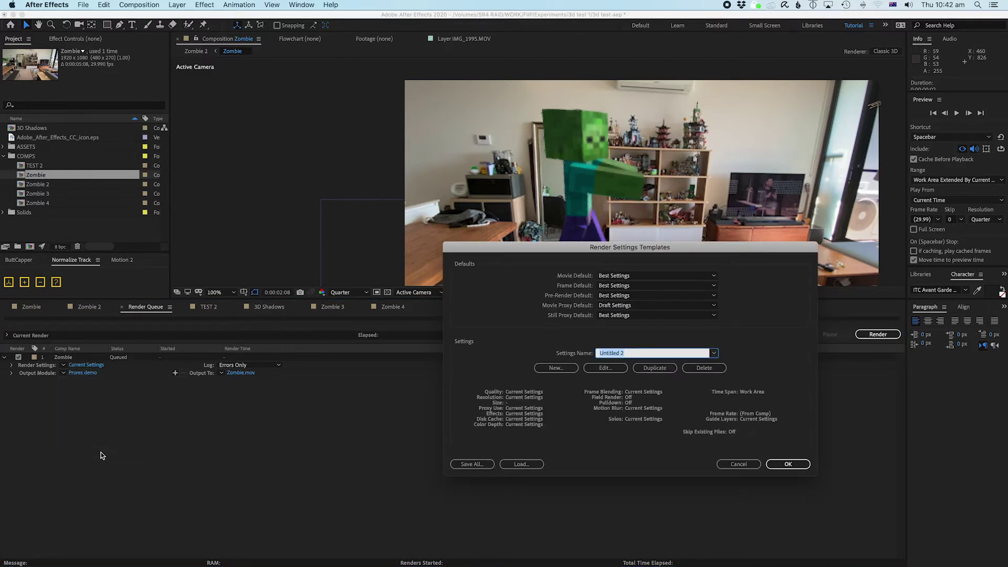
{"action": "left_click", "coordinate": [607, 277]}
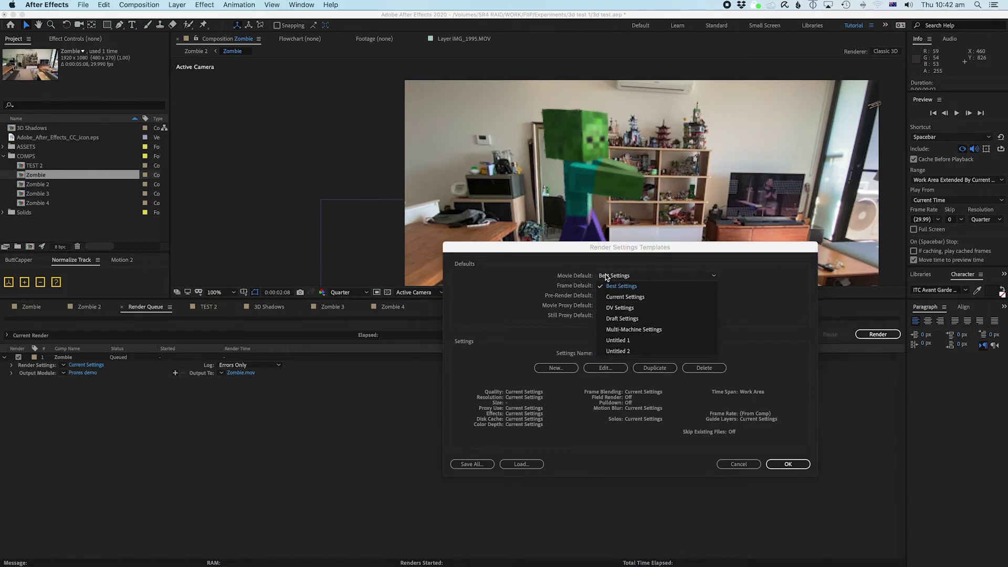
{"action": "left_click", "coordinate": [625, 297]}
{"action": "left_click", "coordinate": [623, 277]}
{"action": "left_click", "coordinate": [624, 287]}
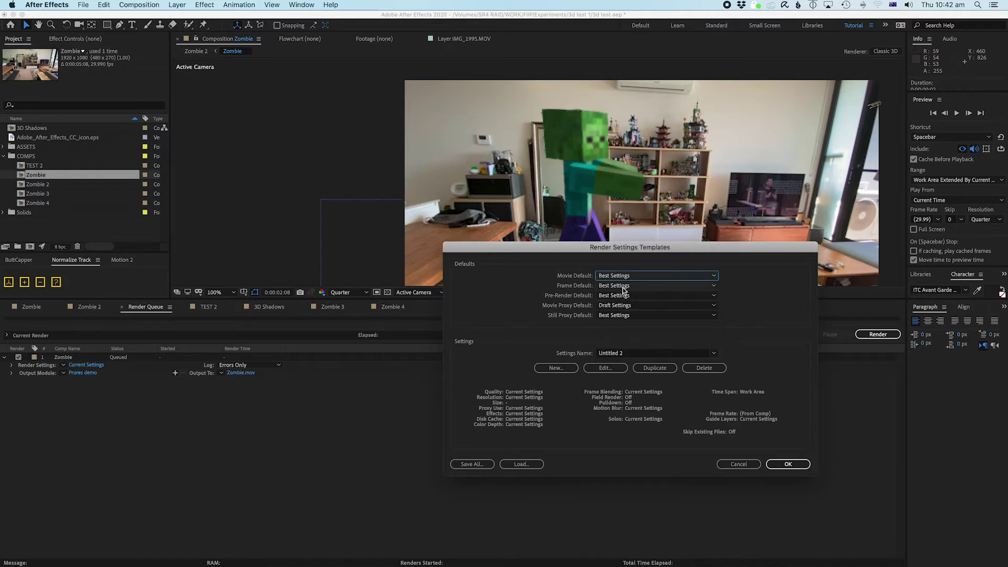
{"action": "left_click", "coordinate": [789, 464]}
{"action": "left_click", "coordinate": [64, 365]}
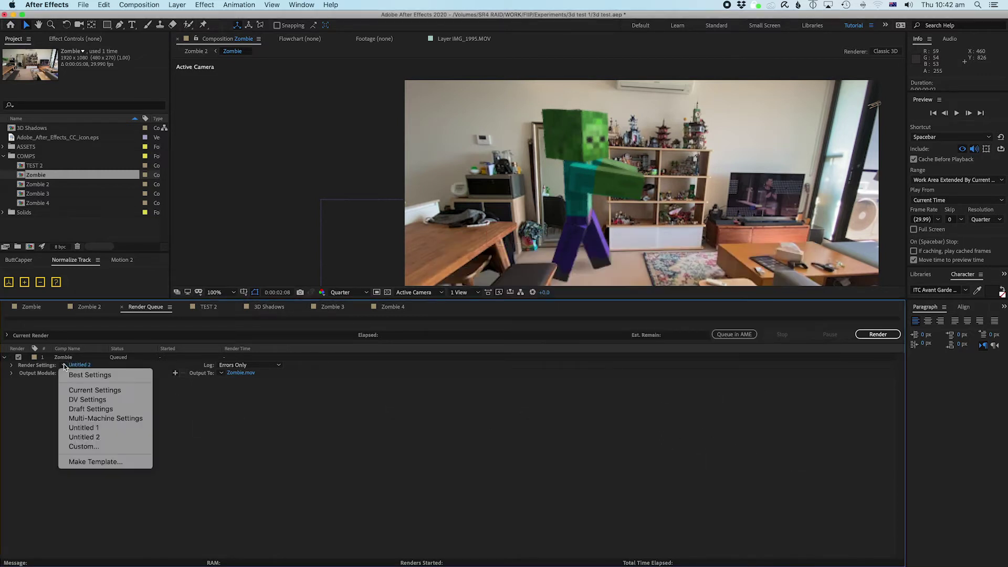
{"action": "left_click", "coordinate": [77, 374]}
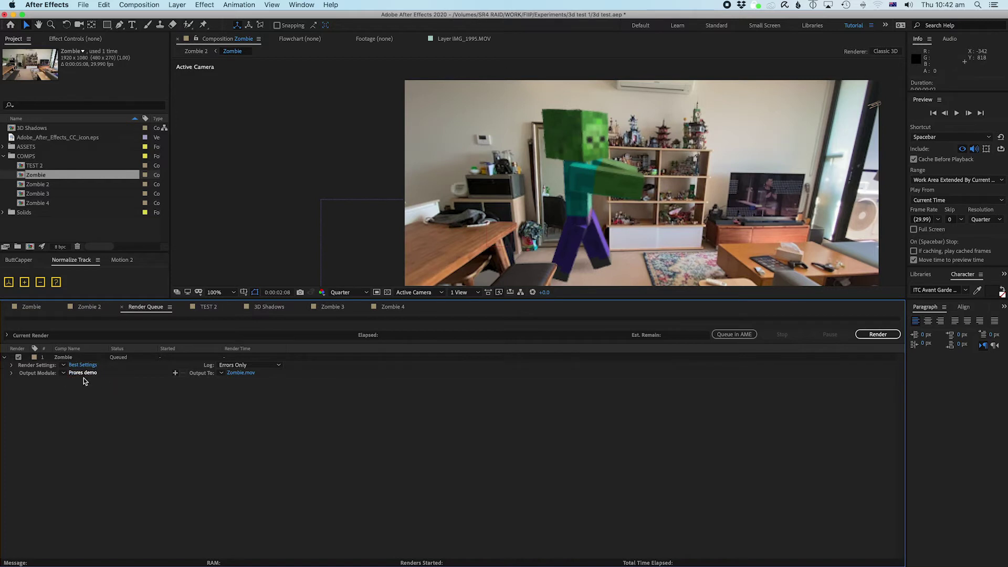
{"action": "left_click", "coordinate": [241, 373]}
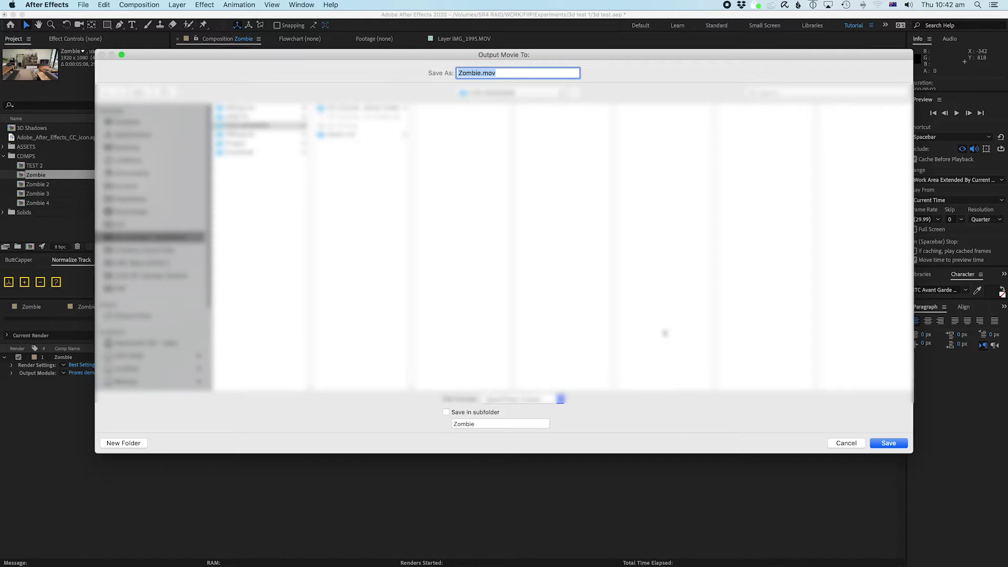
{"action": "left_click", "coordinate": [835, 444]}
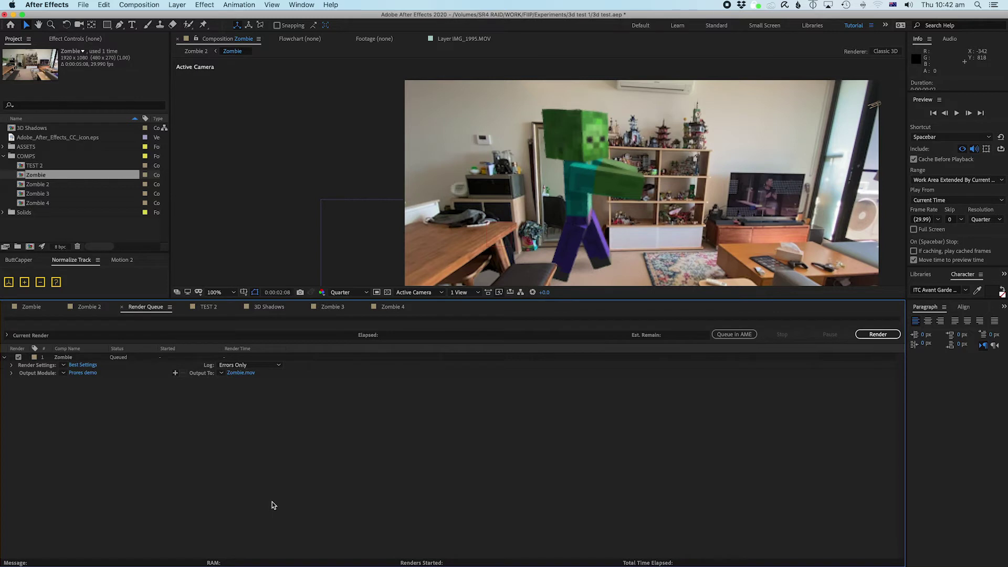
{"action": "left_click", "coordinate": [42, 180]}
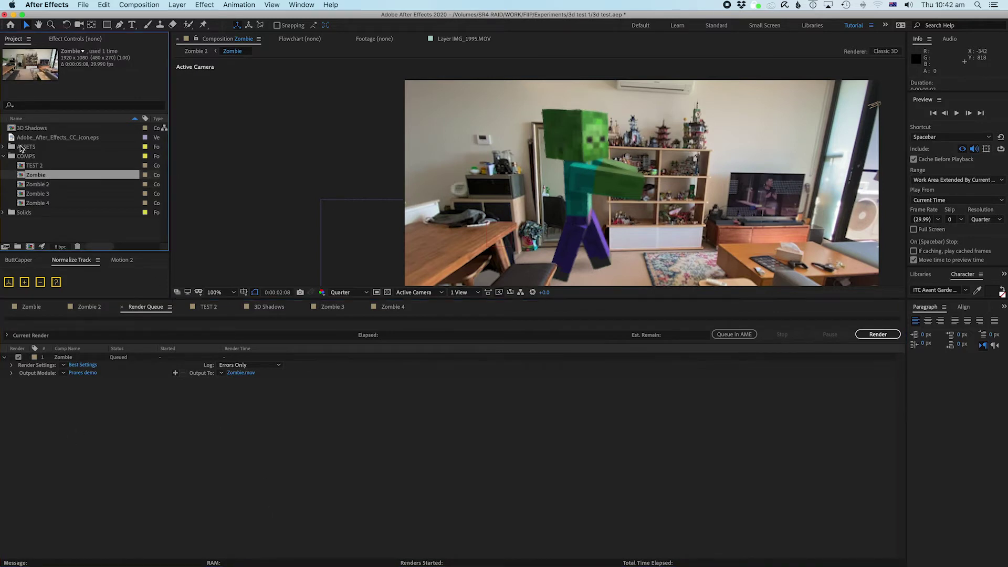
{"action": "left_click", "coordinate": [31, 130]}
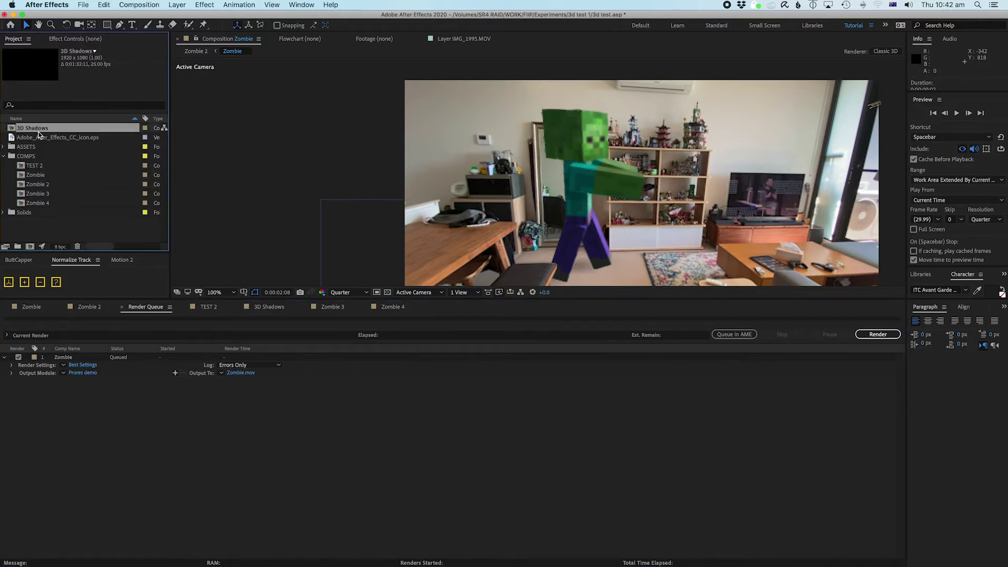
{"action": "left_click", "coordinate": [38, 194]}
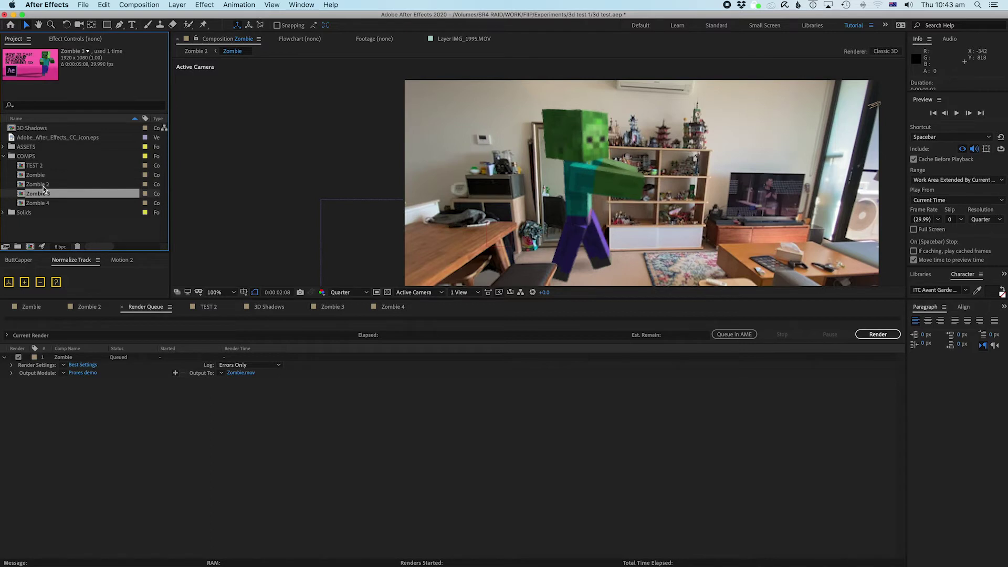
{"action": "key", "text": "super+shift+slash"}
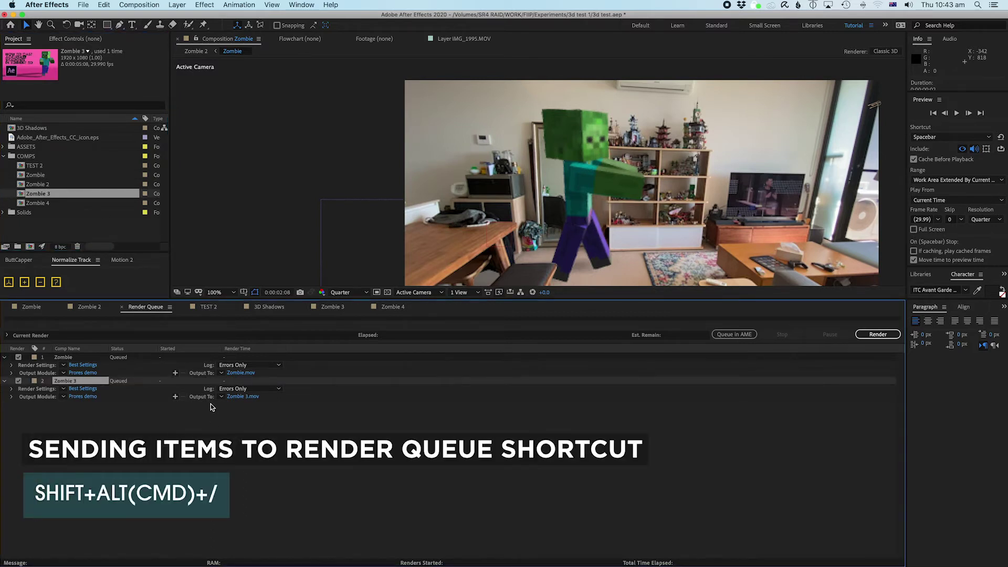
{"action": "left_click", "coordinate": [107, 427]}
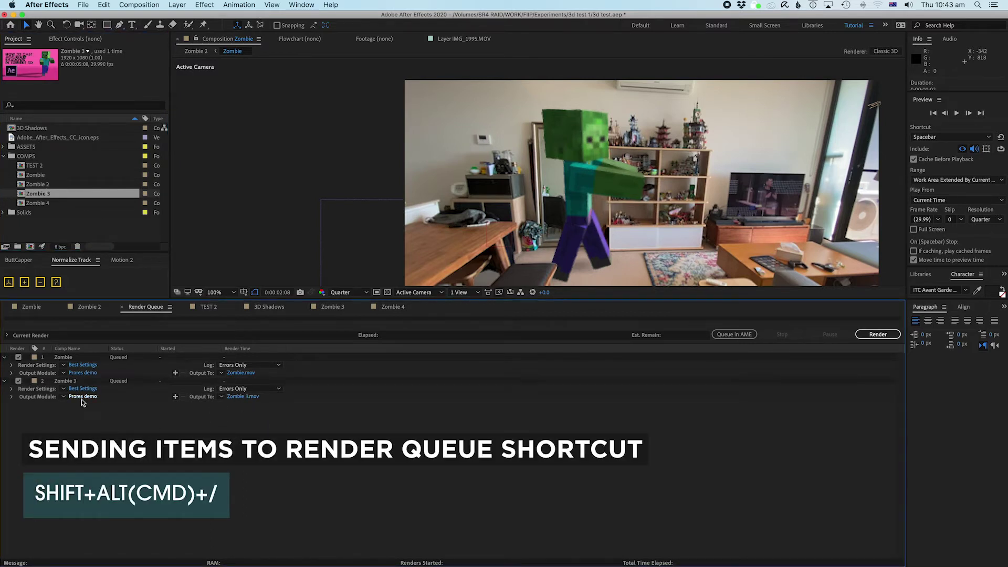
{"action": "left_click", "coordinate": [117, 379]}
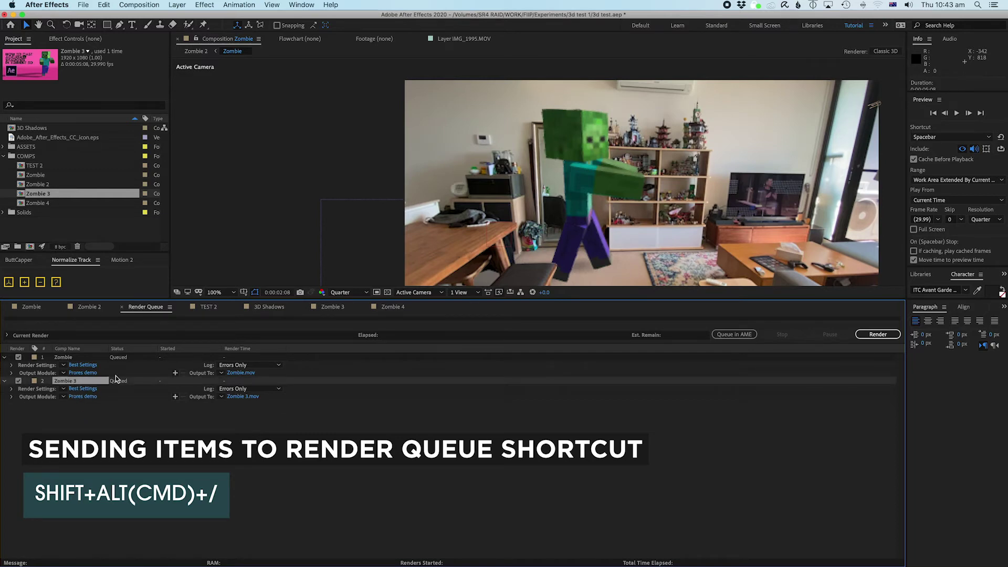
{"action": "key", "text": "Delete"}
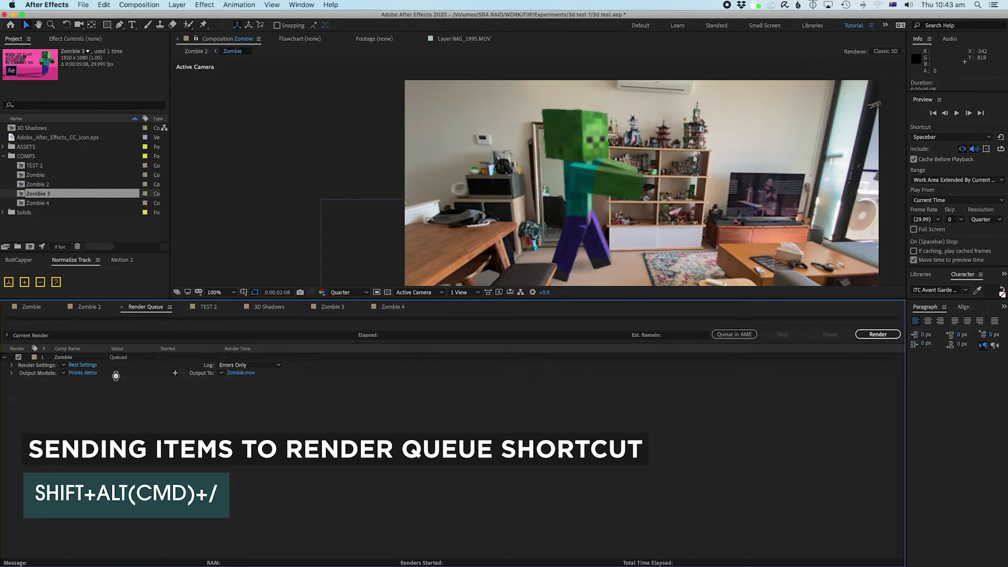
{"action": "left_click", "coordinate": [876, 334]}
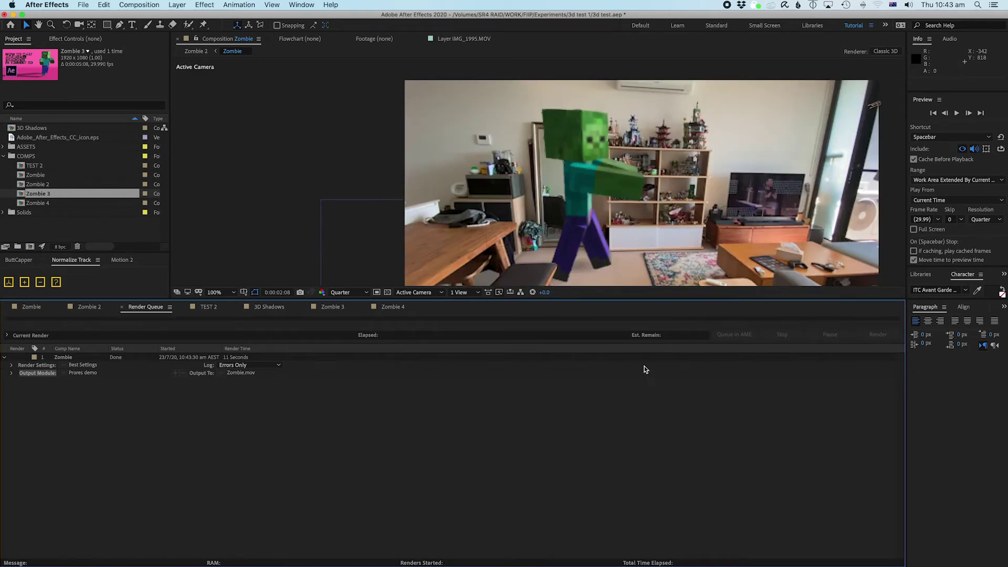
Let the Zombie render finish in 11 seconds, then return to the Zombie composition timeline
{"action": "key", "text": "super+Tab"}
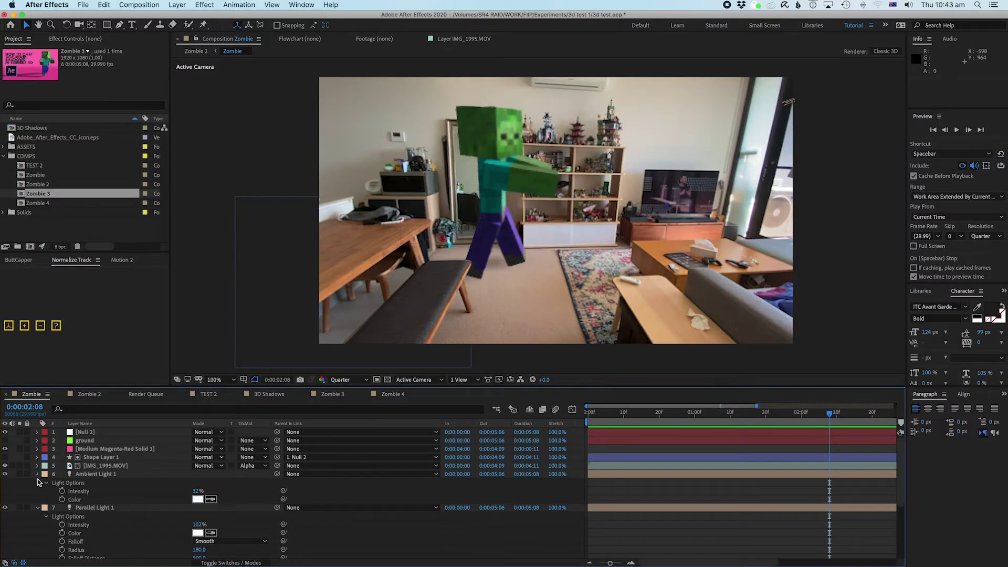
Collapse the light and layer 8 property rows, clear the project selection, and switch to Finder
{"action": "left_click", "coordinate": [37, 473]}
{"action": "left_click", "coordinate": [37, 482]}
{"action": "left_click", "coordinate": [37, 490]}
{"action": "left_click", "coordinate": [37, 490]}
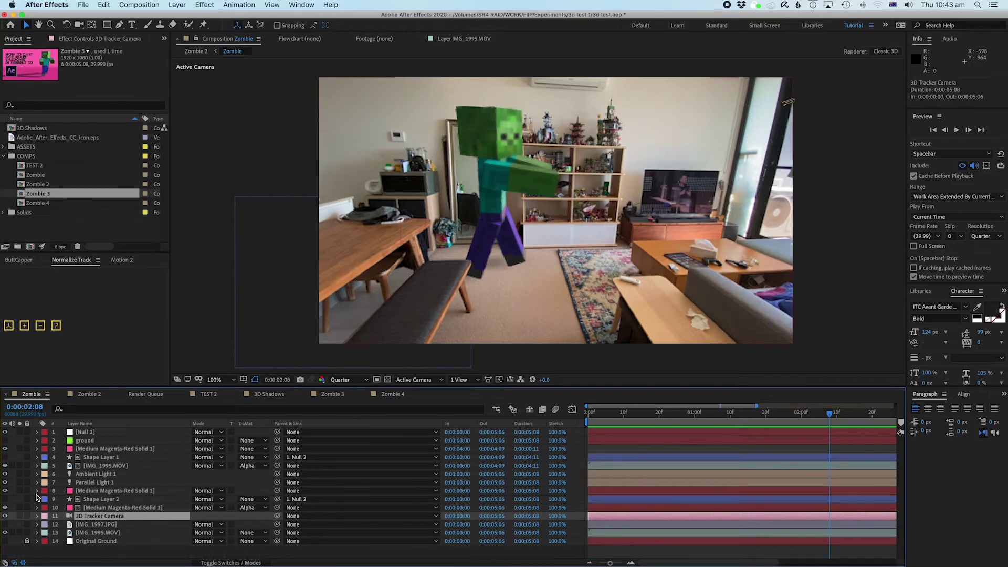
{"action": "left_click", "coordinate": [89, 231]}
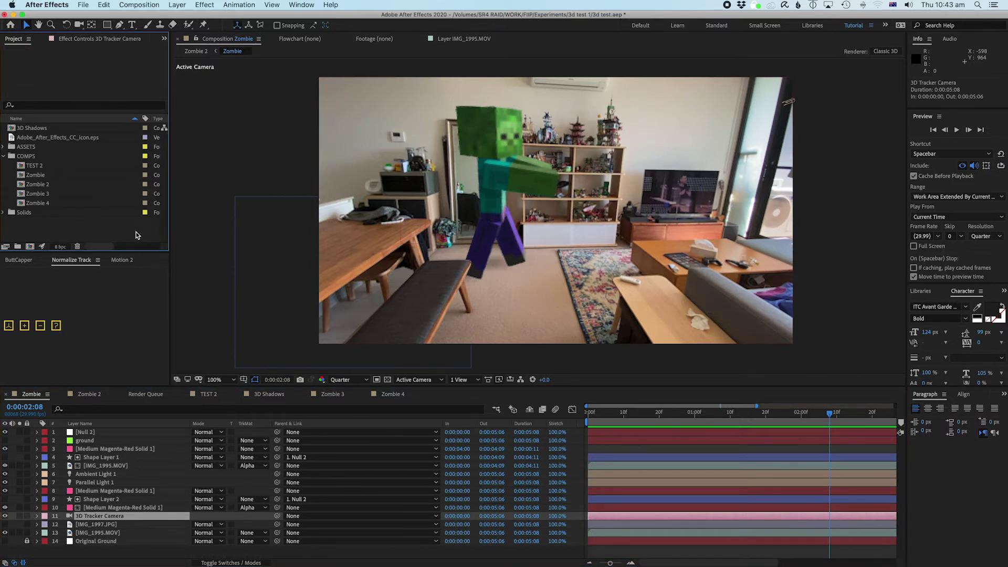
{"action": "key", "text": "super+Tab"}
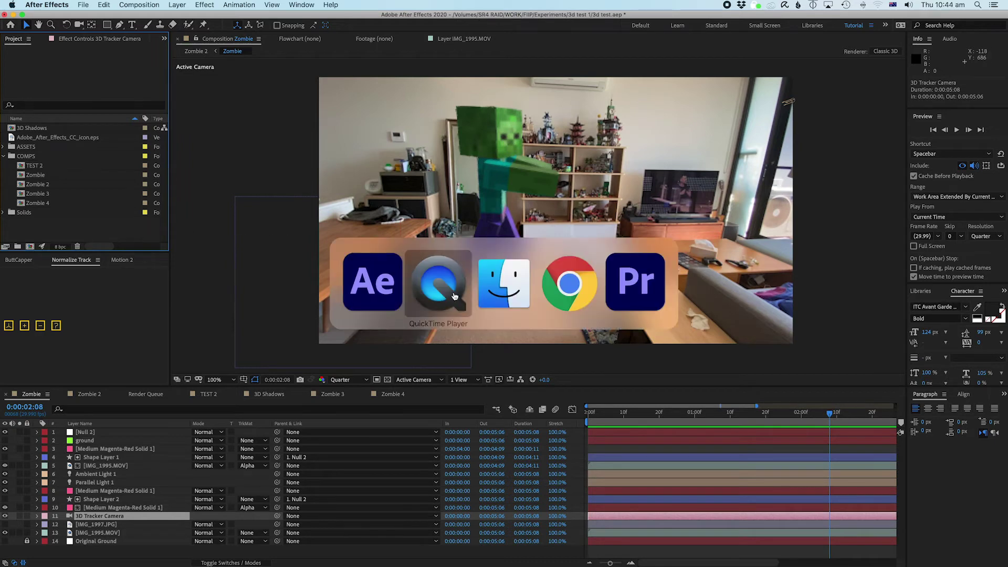
{"action": "left_click", "coordinate": [502, 280]}
Launch Adobe Media Encoder 2020 from the Dock and wait for the empty Queue panel
{"action": "mouse_move", "coordinate": [321, 564]}
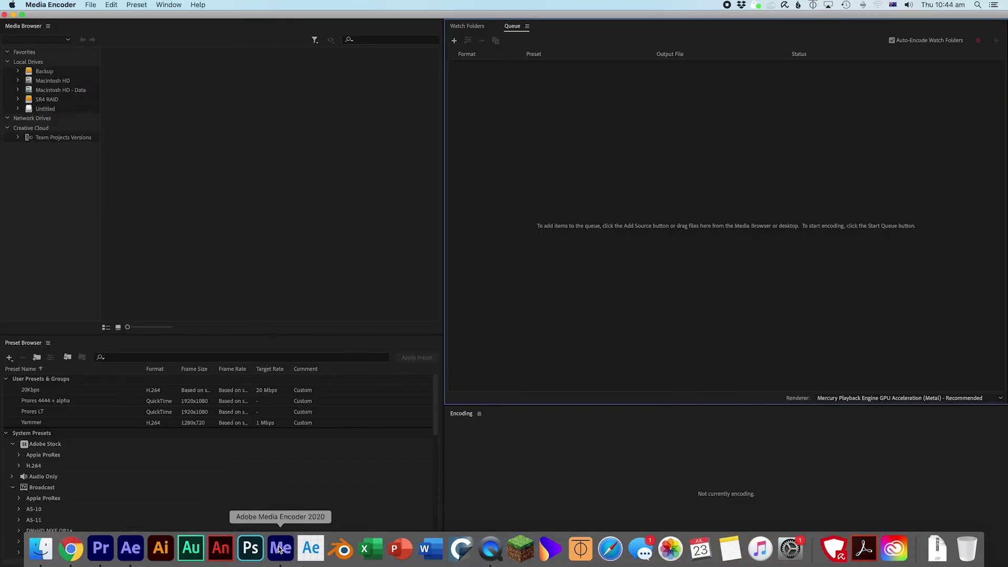
Shrink Media Encoder to a window moved right, then open the Zombie 2 composition in After Effects
{"action": "key", "text": "super+Tab"}
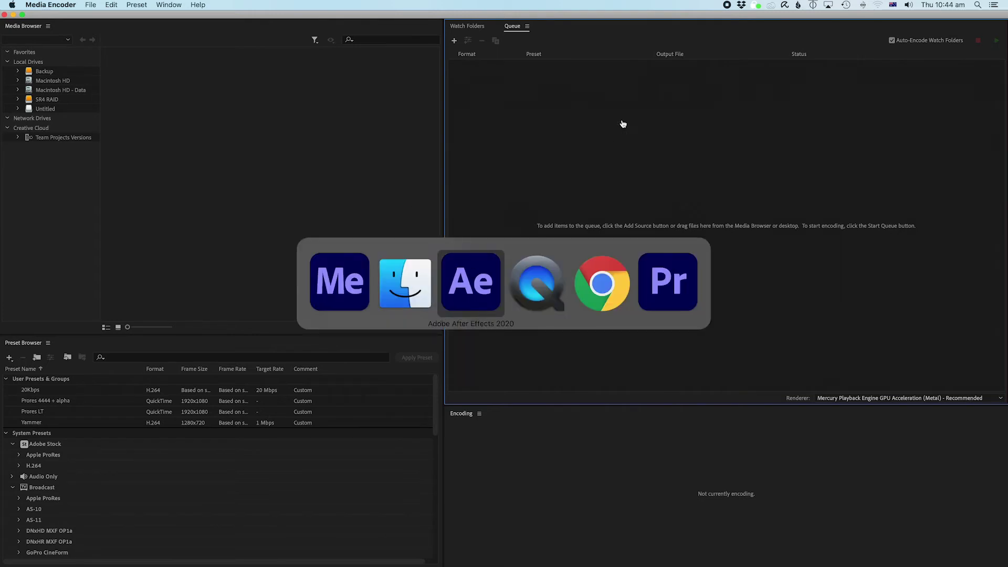
{"action": "double_click", "coordinate": [1002, 15]}
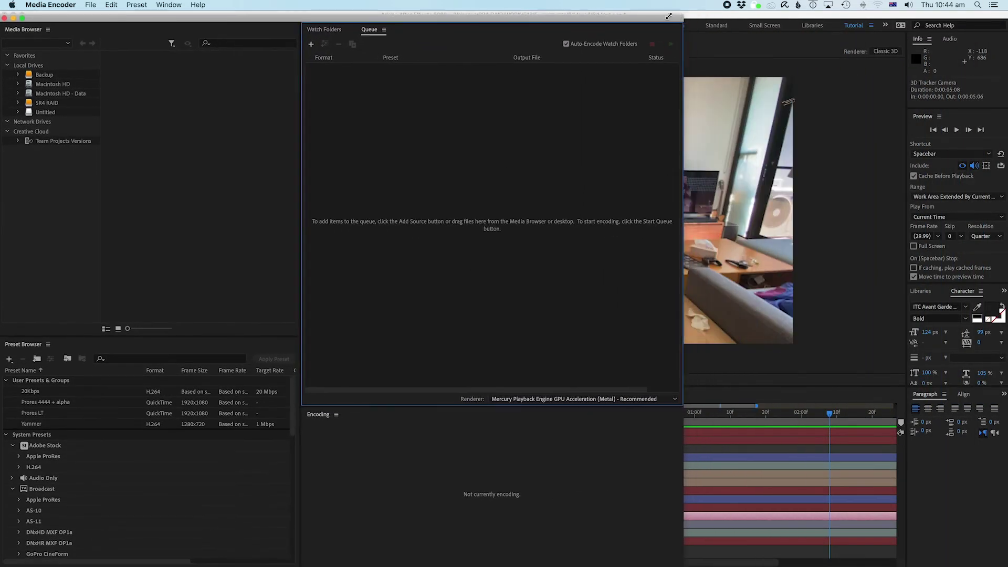
{"action": "left_click_drag", "start_coordinate": [636, 11], "coordinate": [948, 3]}
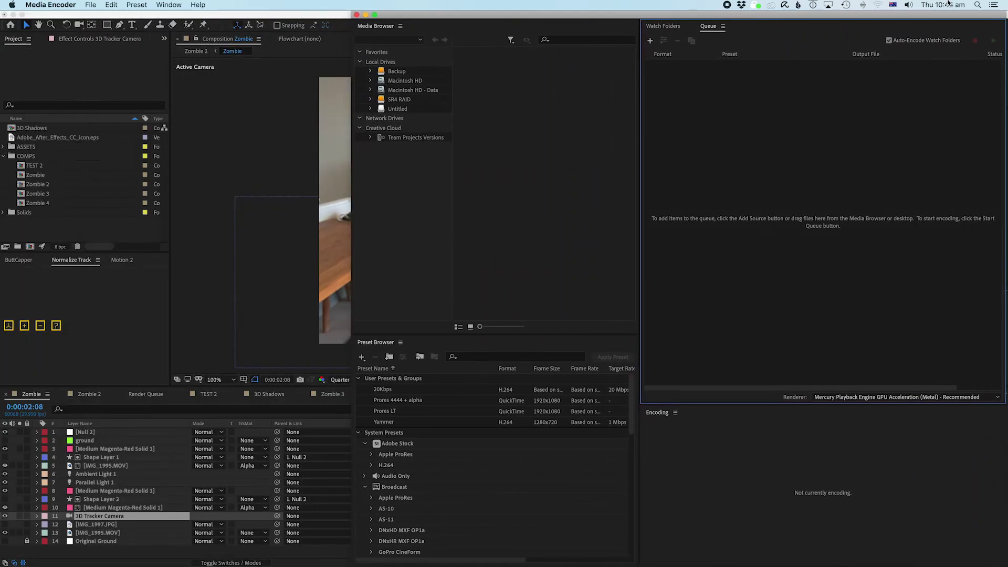
{"action": "left_click", "coordinate": [115, 240]}
{"action": "double_click", "coordinate": [37, 180]}
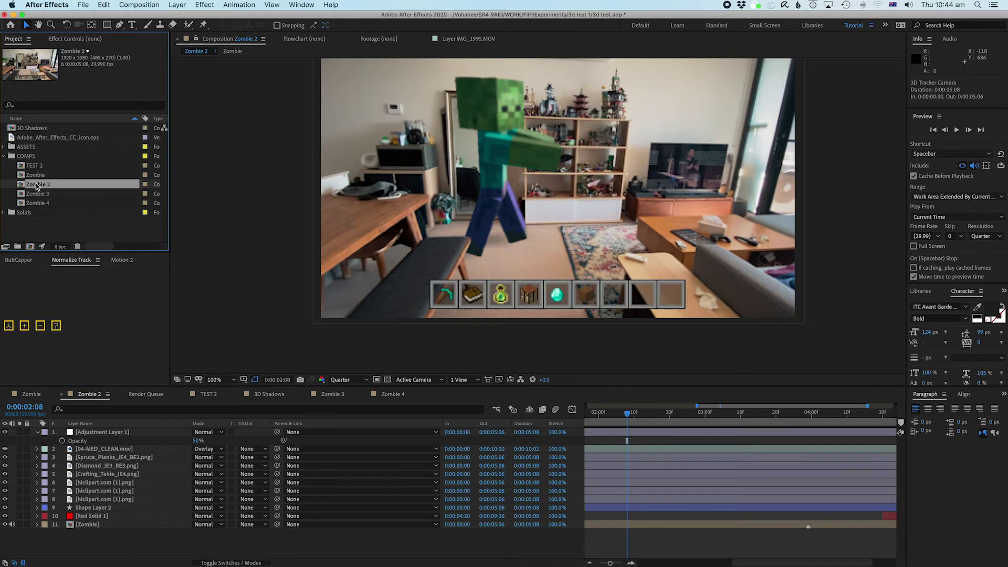
Reset the playhead to 0:00:00:00 and add Zombie 2 to the Adobe Media Encoder queue
{"action": "left_click_drag", "start_coordinate": [655, 416], "coordinate": [470, 412]}
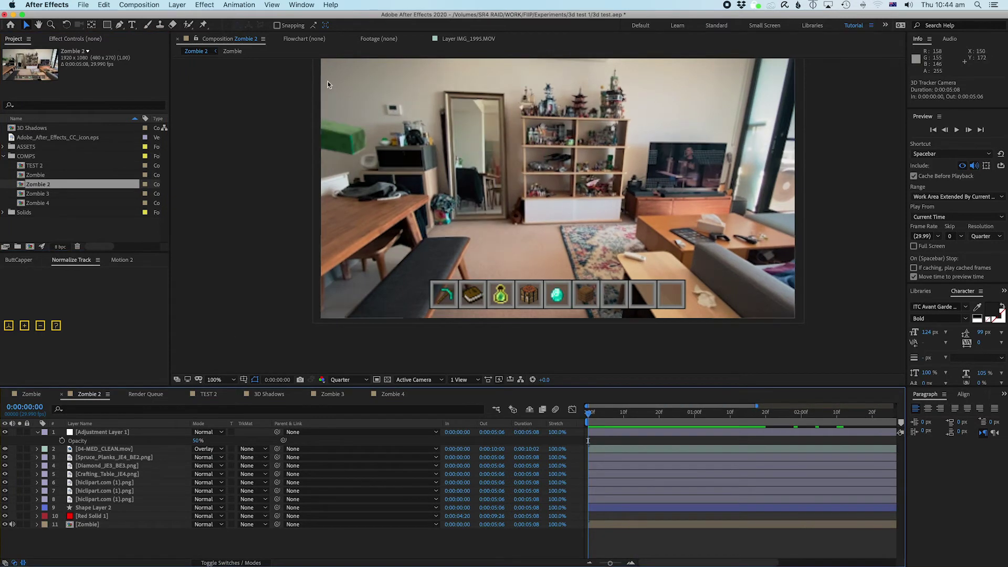
{"action": "left_click", "coordinate": [83, 5]}
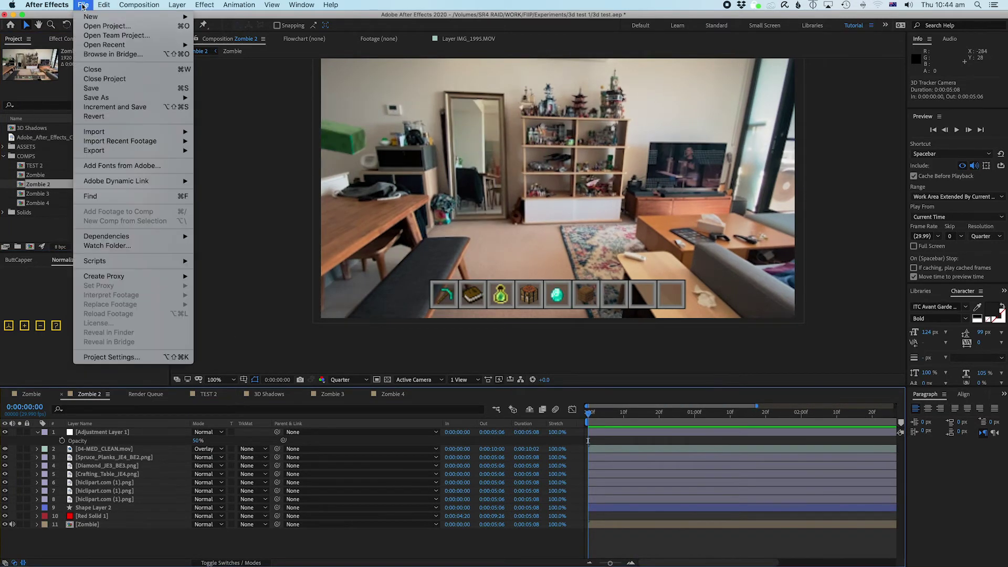
{"action": "mouse_move", "coordinate": [131, 150]}
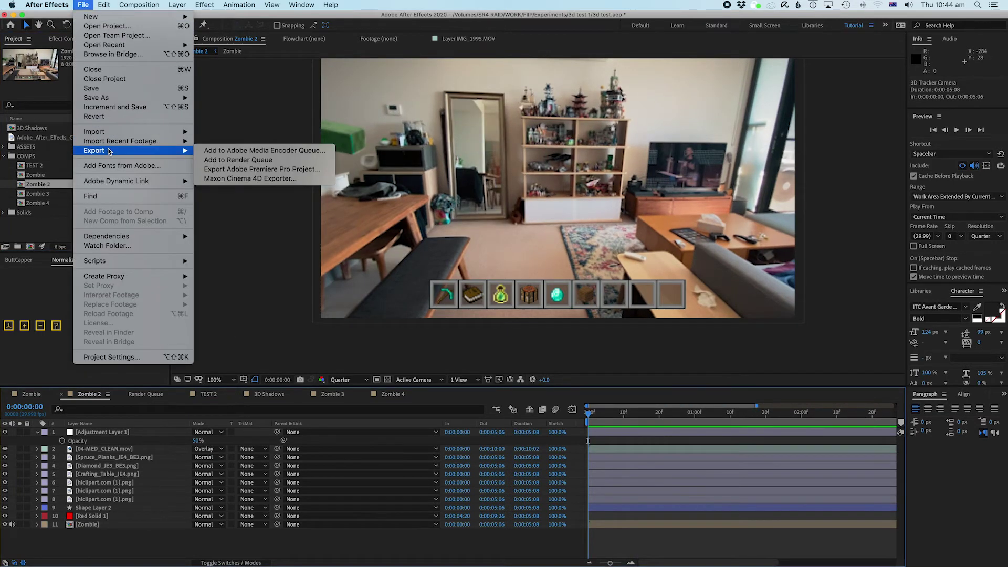
{"action": "left_click", "coordinate": [242, 153]}
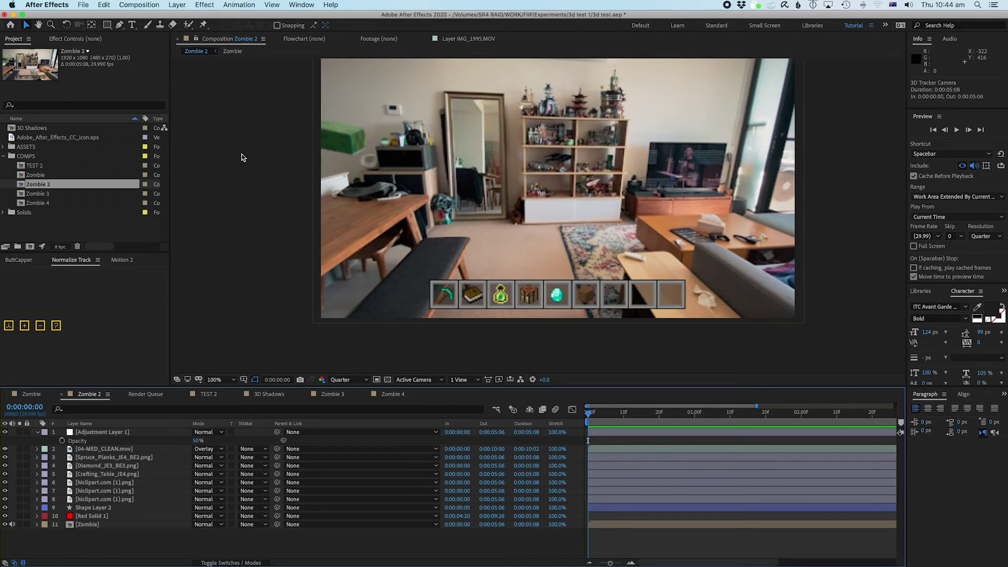
Bring Media Encoder forward and reposition and enlarge its window to the screen edge
{"action": "key", "text": "super+Tab"}
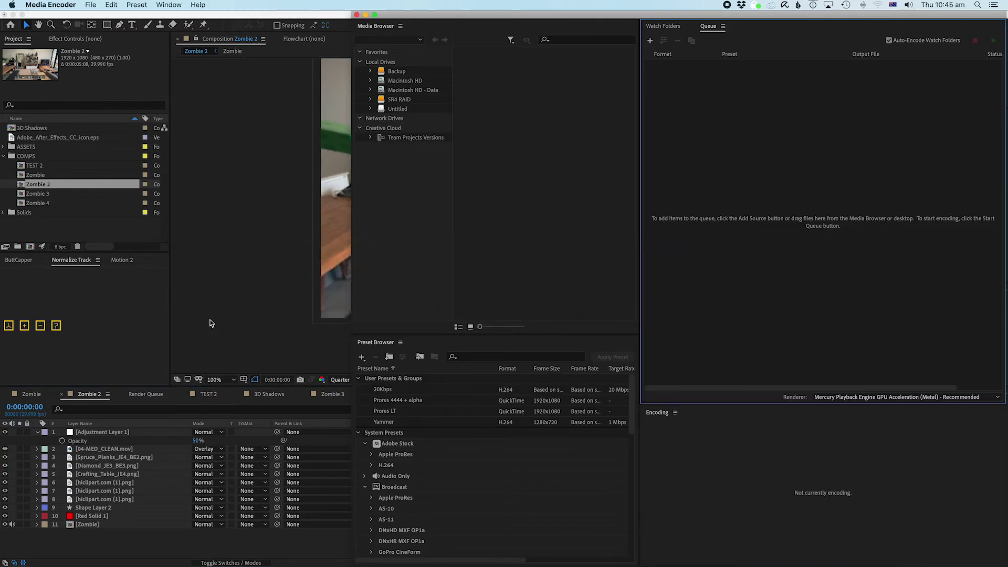
{"action": "left_click", "coordinate": [210, 323]}
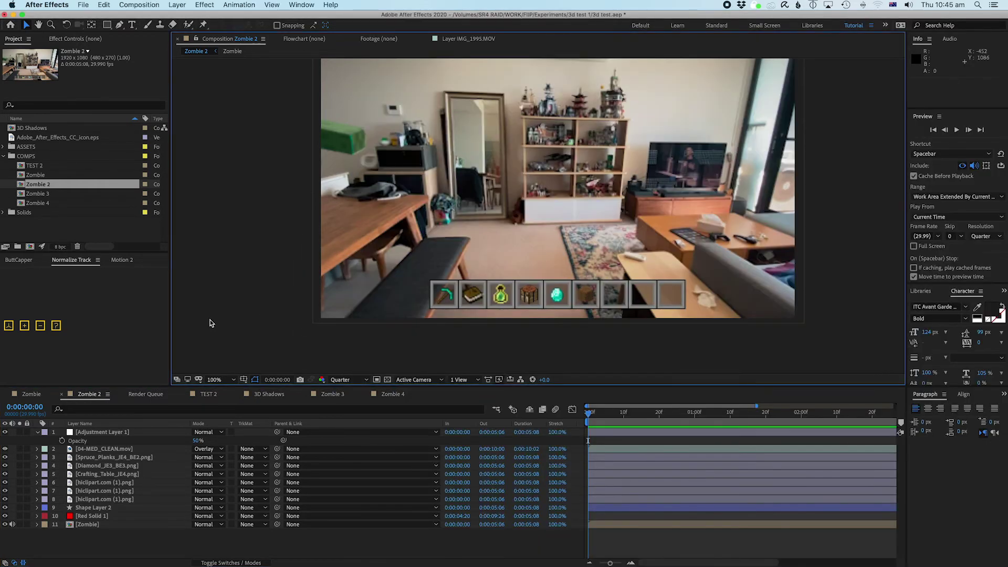
{"action": "key", "text": "super+Tab"}
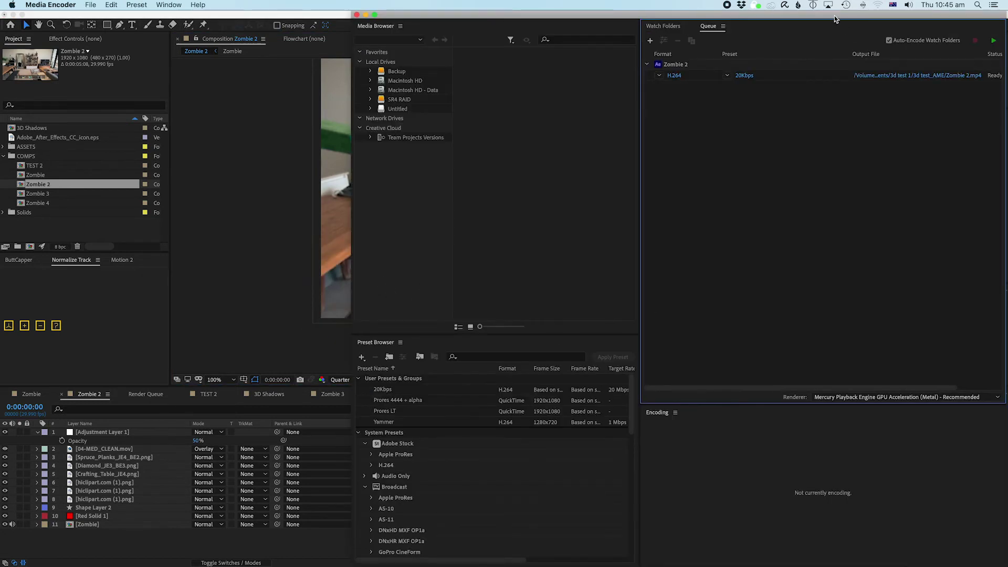
{"action": "left_click_drag", "start_coordinate": [833, 15], "coordinate": [631, 15]}
{"action": "left_click_drag", "start_coordinate": [803, 562], "coordinate": [1004, 563]}
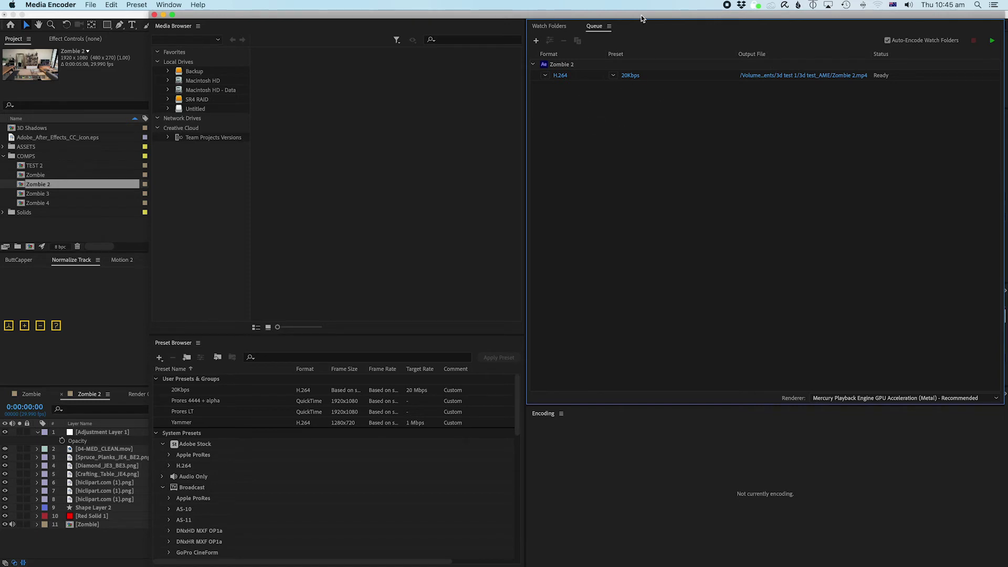
Keep the Zombie 2 job on H.264 and set its preset to Match Source - High bitrate
{"action": "left_click_drag", "start_coordinate": [640, 14], "coordinate": [645, 18]}
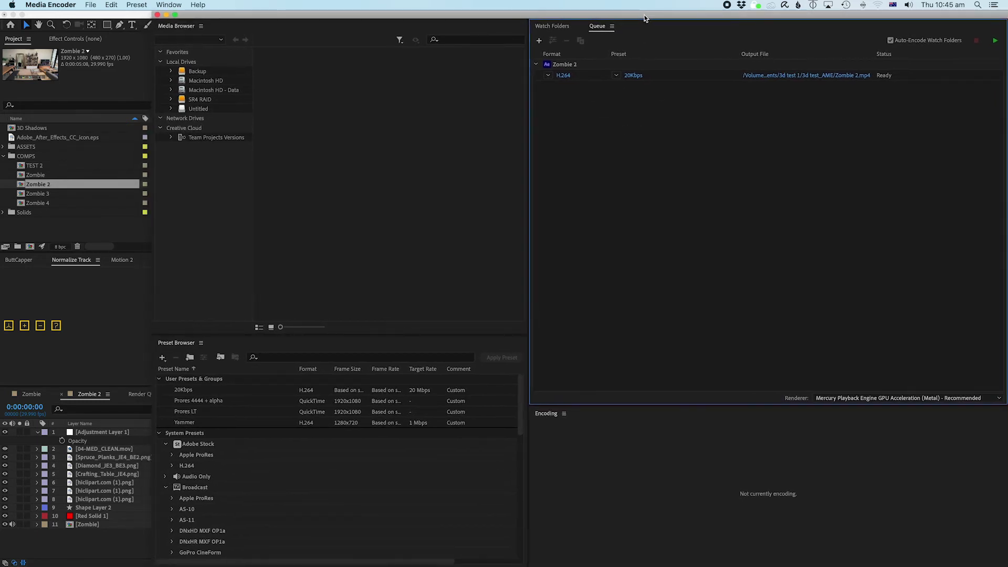
{"action": "left_click", "coordinate": [548, 76]}
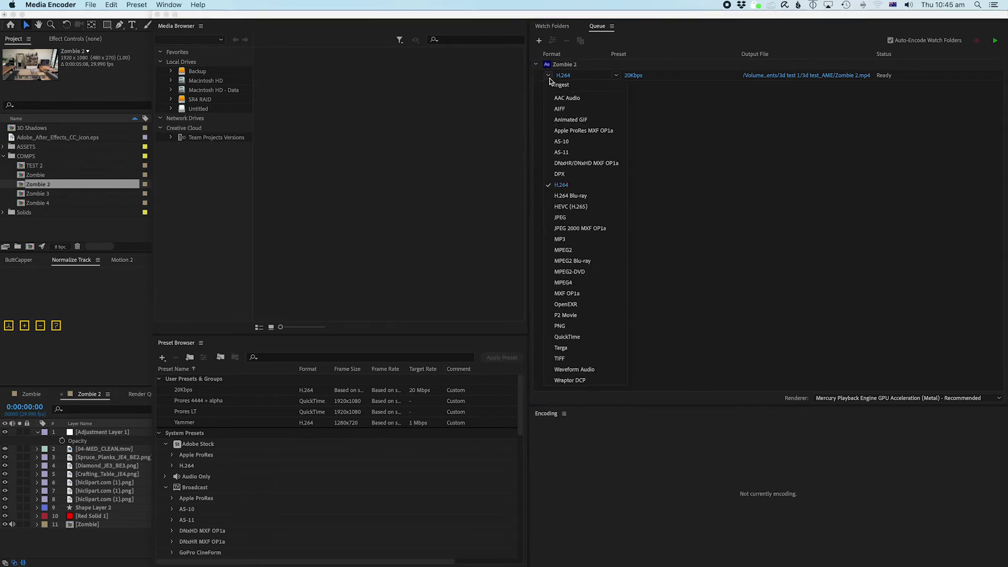
{"action": "left_click", "coordinate": [572, 185]}
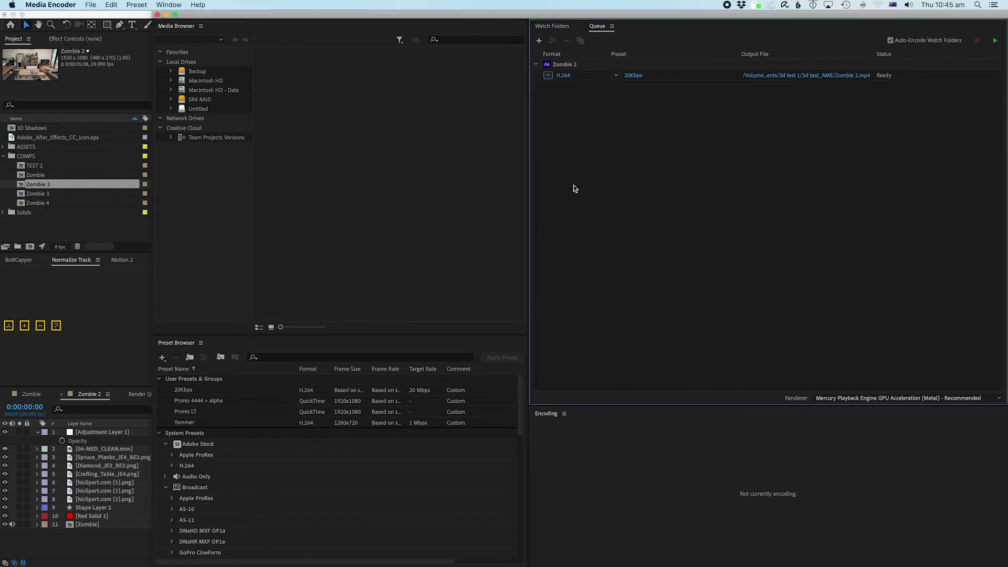
{"action": "left_click", "coordinate": [621, 77]}
{"action": "left_click", "coordinate": [638, 111]}
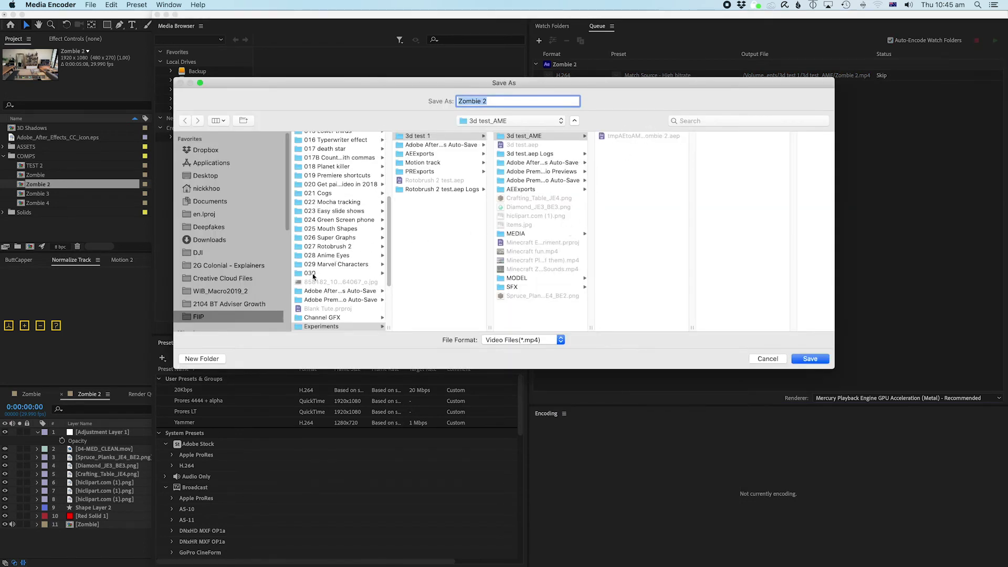
Save the output file Zombie 2.mp4 into the AEExports folder
{"action": "left_click", "coordinate": [531, 190]}
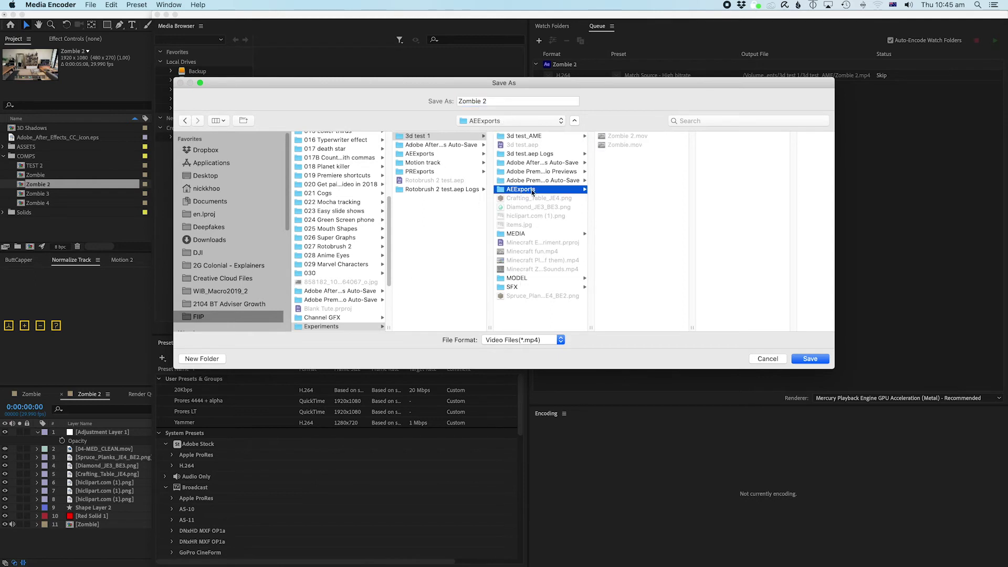
{"action": "left_click", "coordinate": [808, 359]}
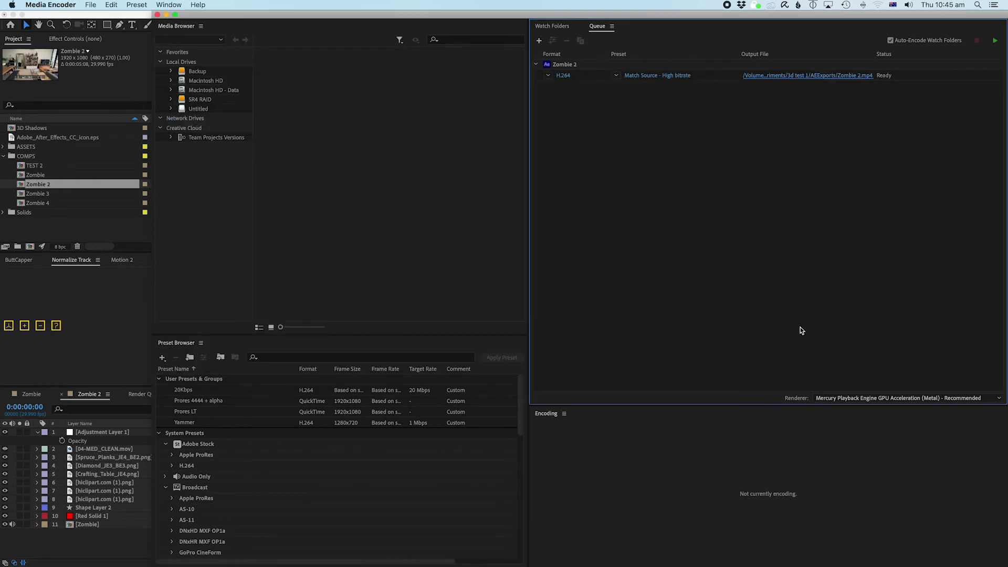
{"action": "left_click", "coordinate": [617, 78]}
{"action": "left_click", "coordinate": [567, 117]}
Open Export Settings for Zombie 2, review the Video settings and presets, keeping Match Source - High bitrate
{"action": "left_click", "coordinate": [651, 78]}
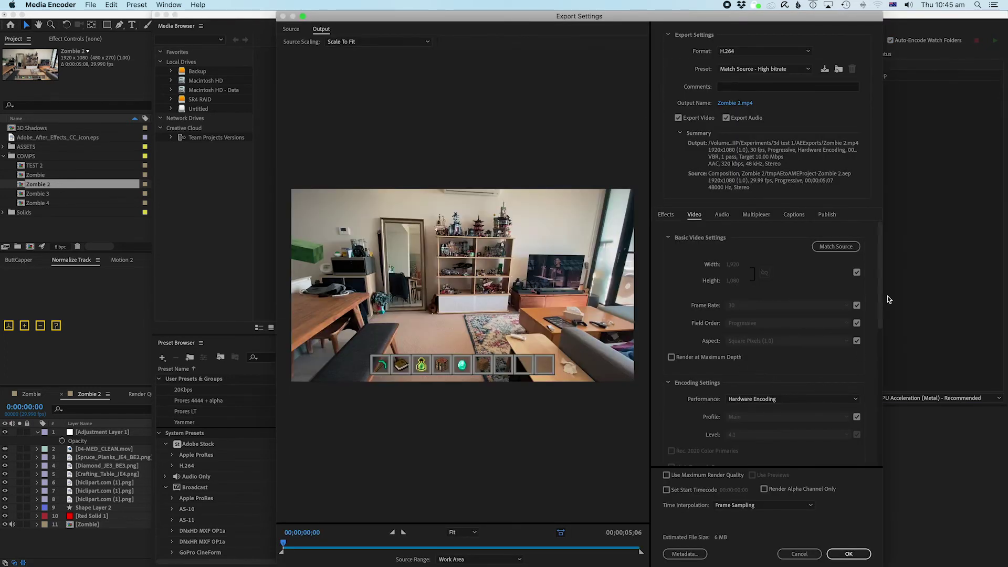
{"action": "left_click_drag", "start_coordinate": [880, 298], "coordinate": [885, 239]}
{"action": "left_click", "coordinate": [765, 69]}
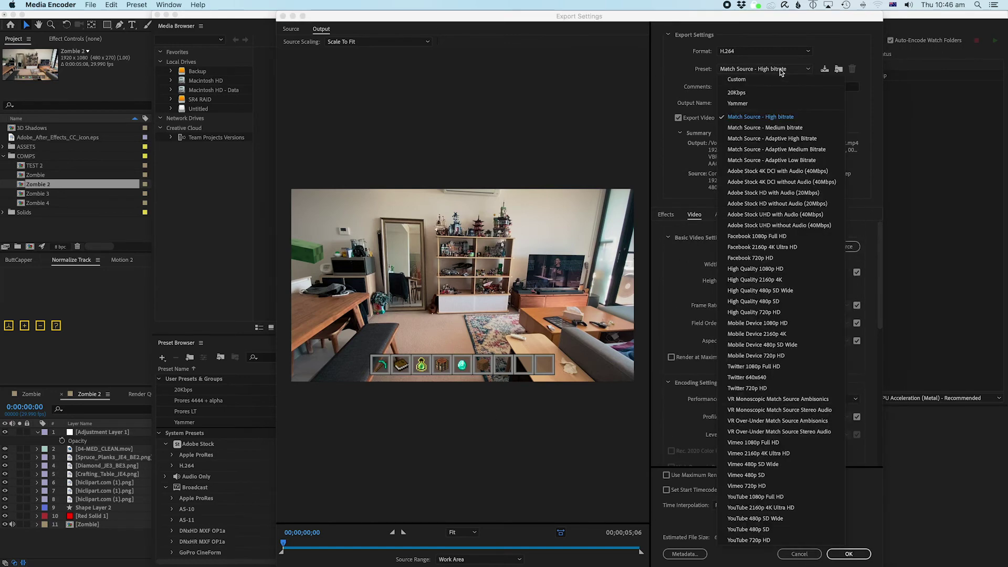
{"action": "left_click", "coordinate": [664, 298]}
Close Export Settings and switch the Zombie 2 output format to QuickTime, browsing its presets
{"action": "left_click", "coordinate": [799, 554]}
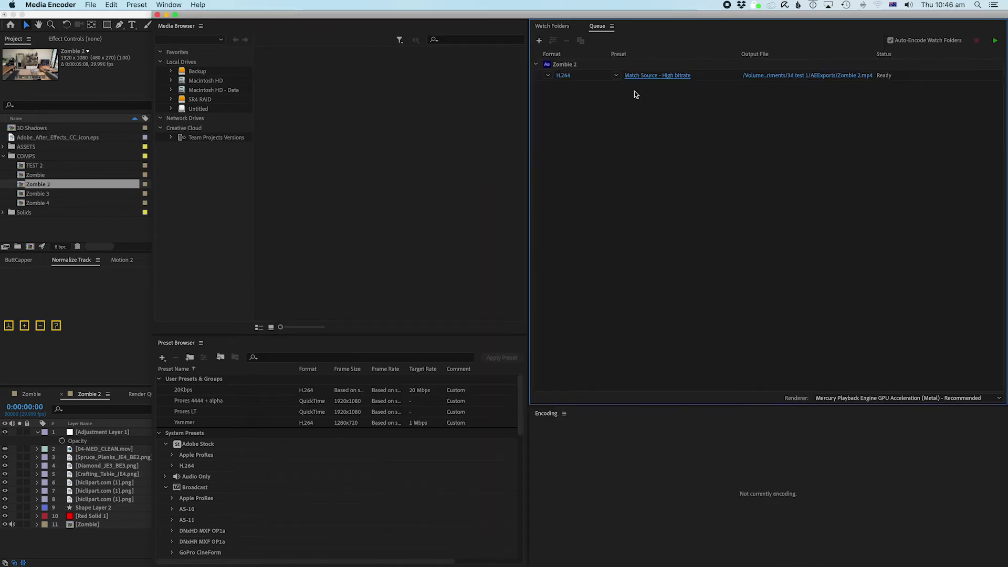
{"action": "left_click", "coordinate": [616, 77]}
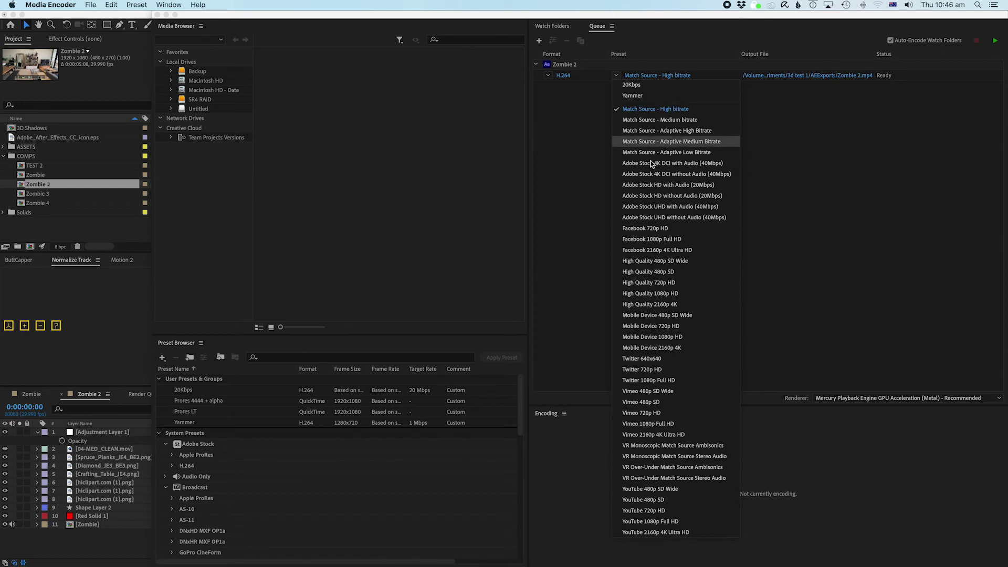
{"action": "left_click", "coordinate": [561, 83]}
{"action": "left_click", "coordinate": [549, 76]}
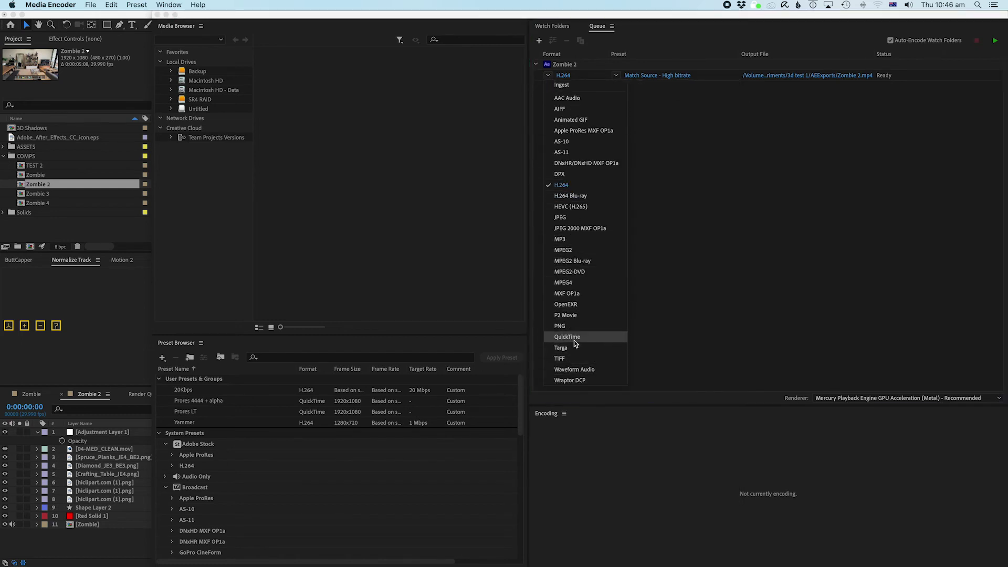
{"action": "left_click", "coordinate": [567, 337]}
{"action": "left_click", "coordinate": [618, 76]}
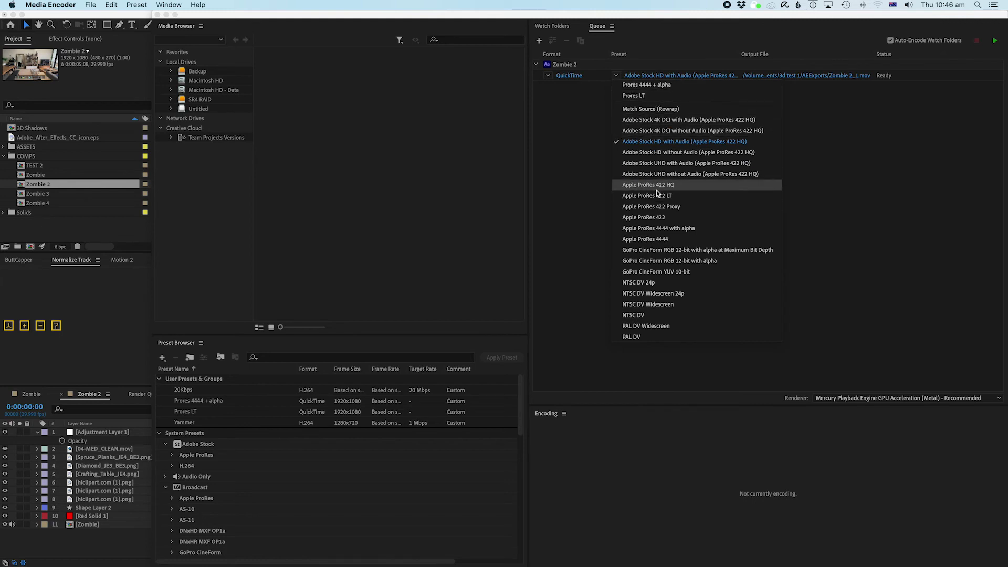
{"action": "left_click", "coordinate": [577, 133]}
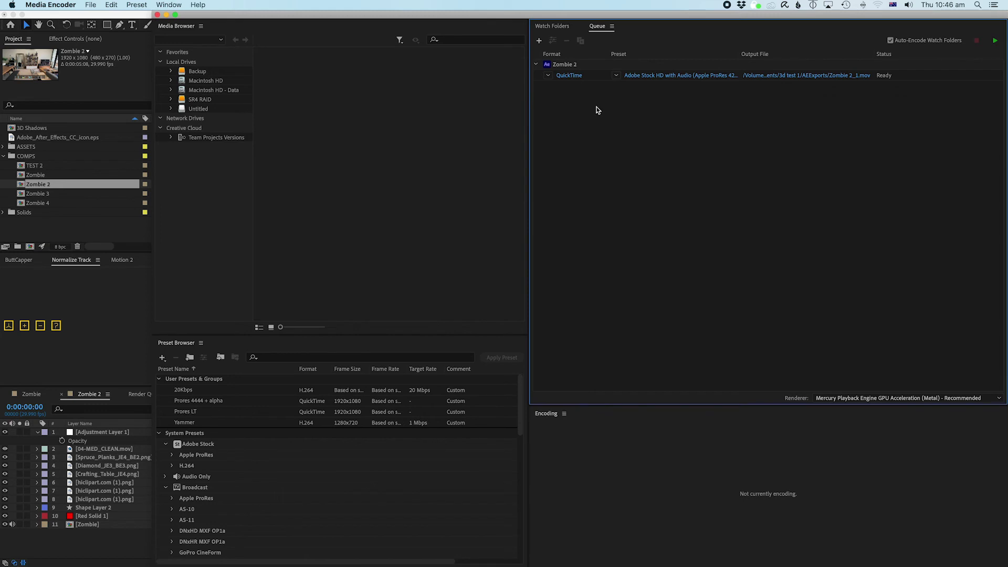
Pick the Prores LT preset, then return the format to H.264 with Match Source - High bitrate
{"action": "left_click", "coordinate": [616, 75]}
{"action": "left_click", "coordinate": [630, 95]}
{"action": "left_click", "coordinate": [548, 76]}
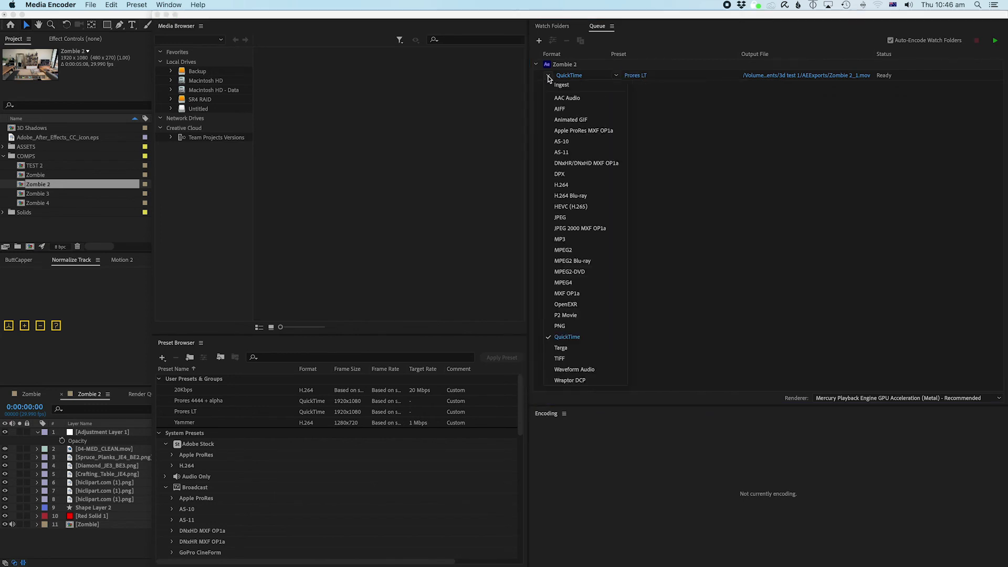
{"action": "left_click", "coordinate": [564, 185]}
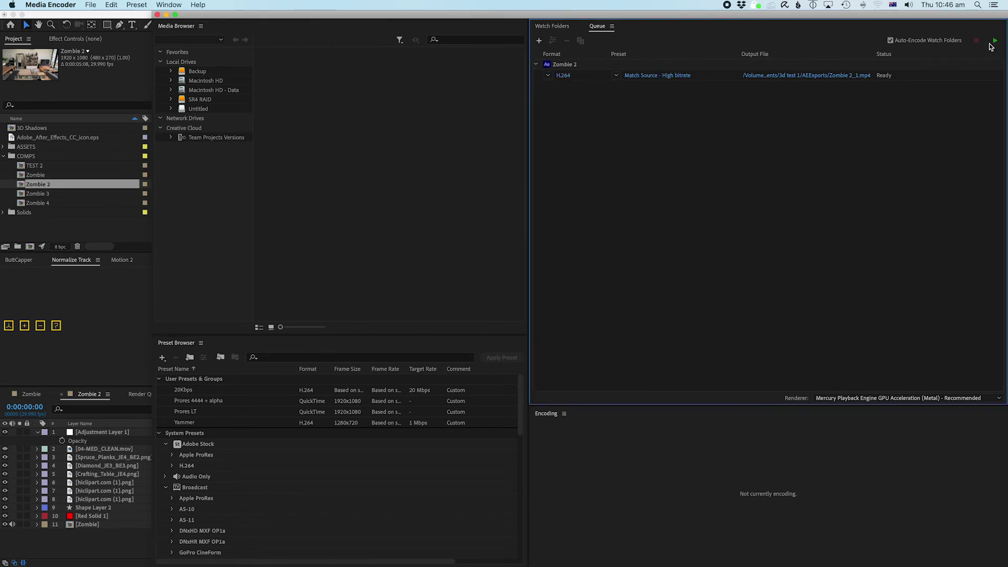
Start encoding the Zombie 2 job, then stop the queue without finishing the current file
{"action": "left_click", "coordinate": [994, 42]}
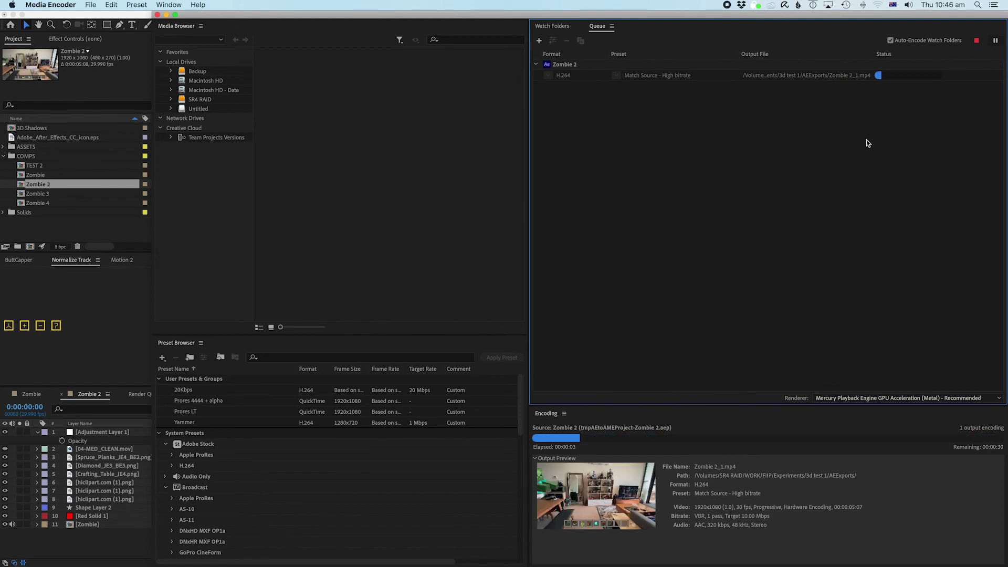
{"action": "left_click", "coordinate": [978, 43]}
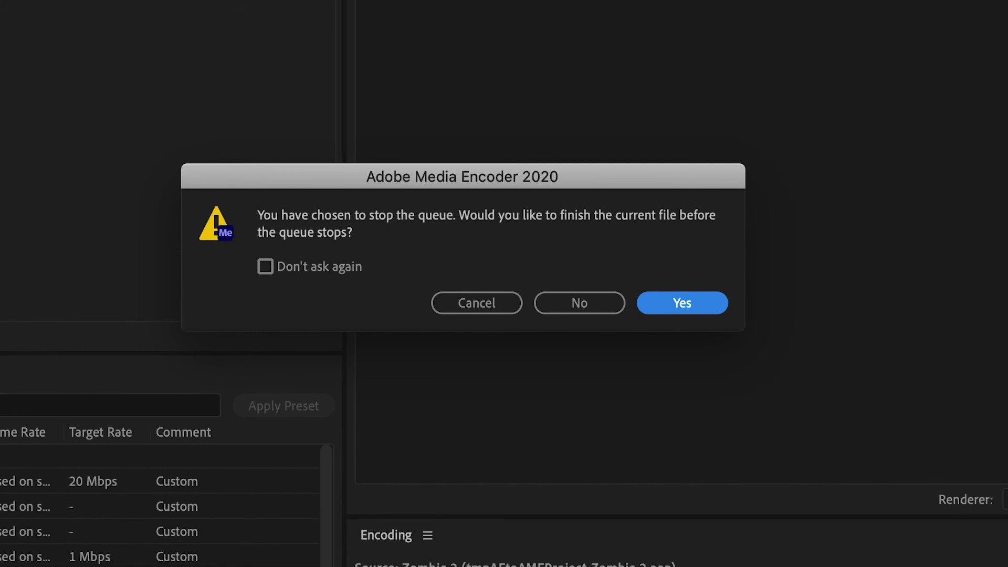
{"action": "left_click", "coordinate": [575, 306]}
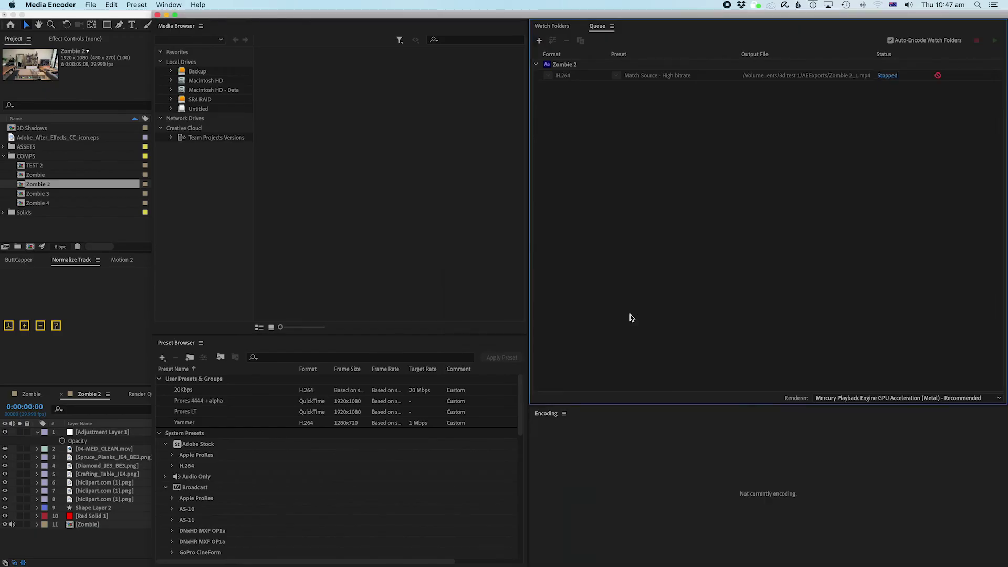
Remove the stopped Zombie 2 job from the queue, then close the Media Encoder window
{"action": "left_click", "coordinate": [564, 64]}
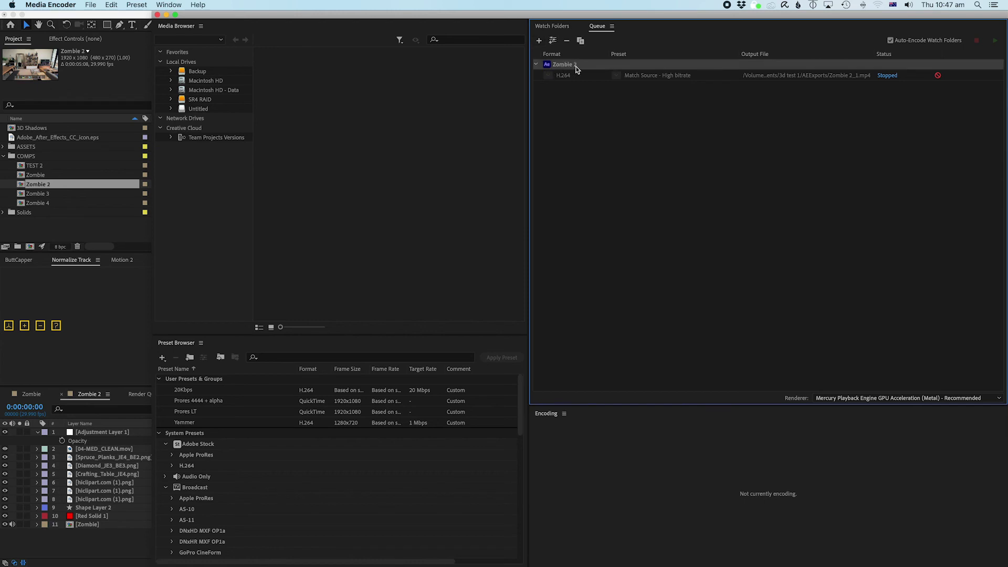
{"action": "left_click", "coordinate": [566, 43]}
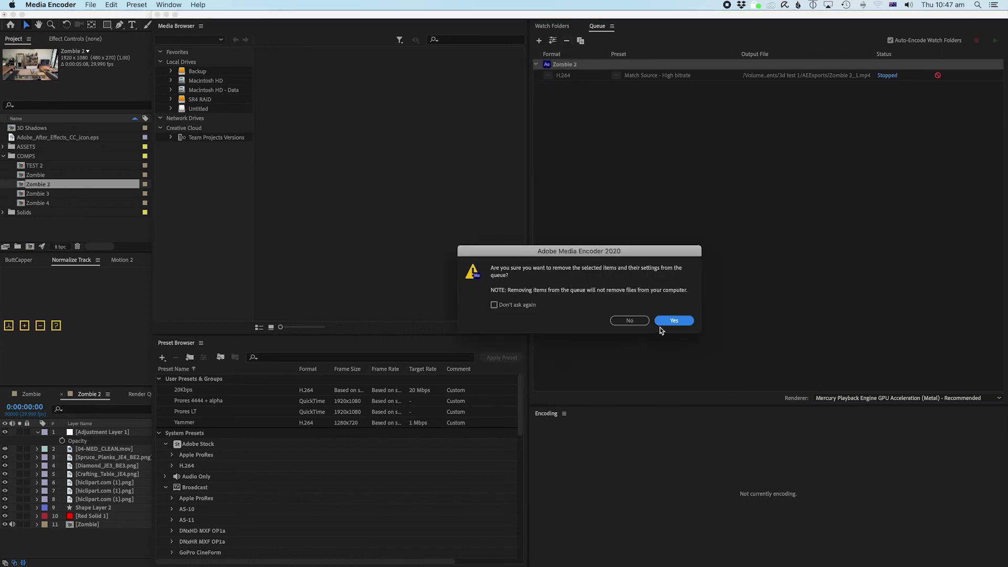
{"action": "left_click", "coordinate": [676, 322]}
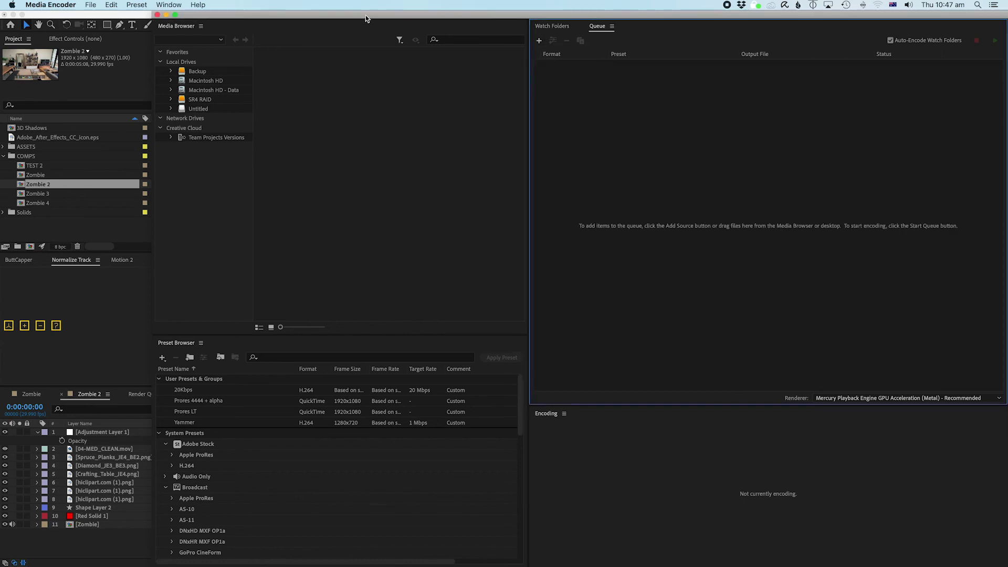
{"action": "left_click_drag", "start_coordinate": [366, 18], "coordinate": [351, 19]}
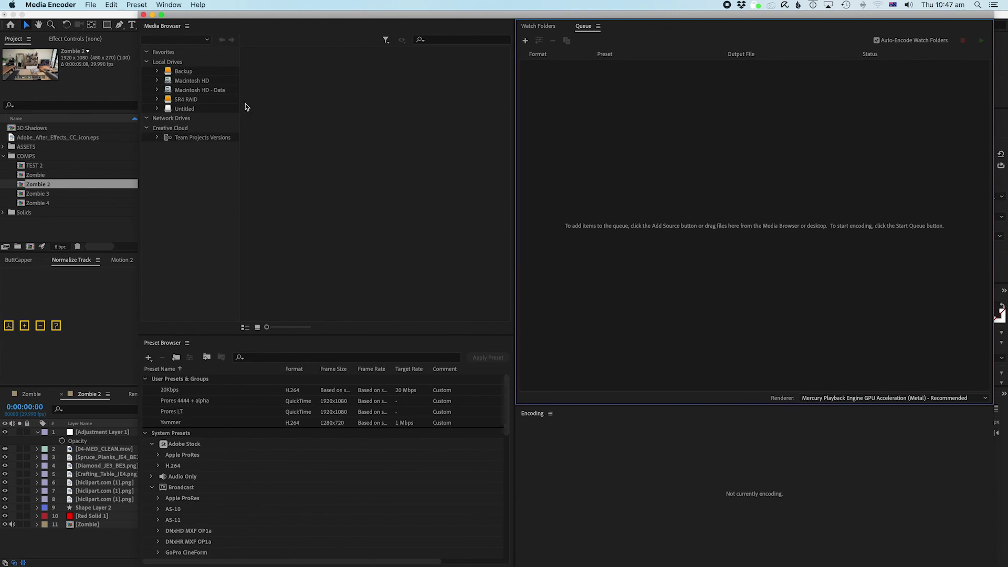
{"action": "left_click", "coordinate": [144, 14]}
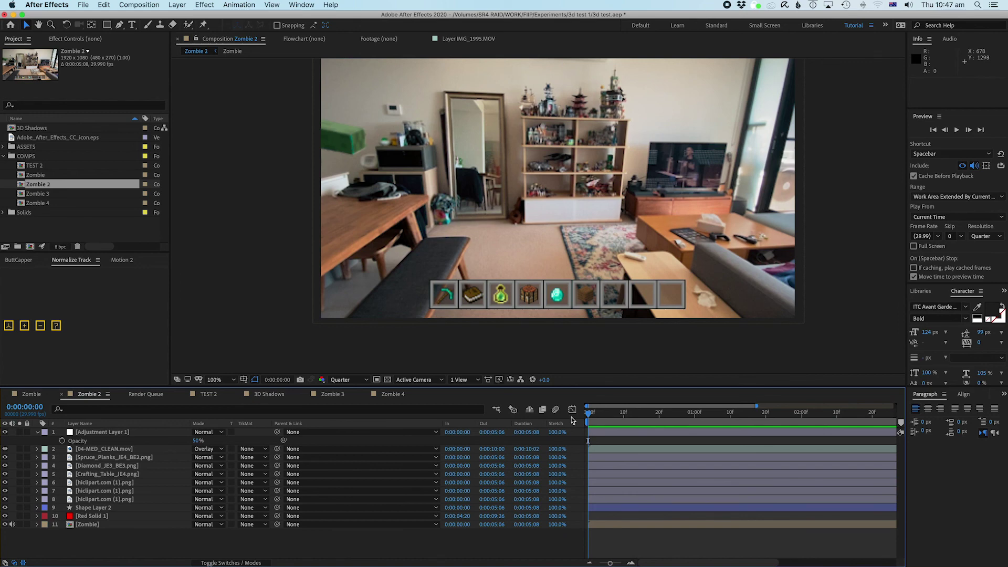
Scrub the Zombie 2 timeline forward to where the zombie appears, then back slightly
{"action": "left_click_drag", "start_coordinate": [623, 415], "coordinate": [795, 424]}
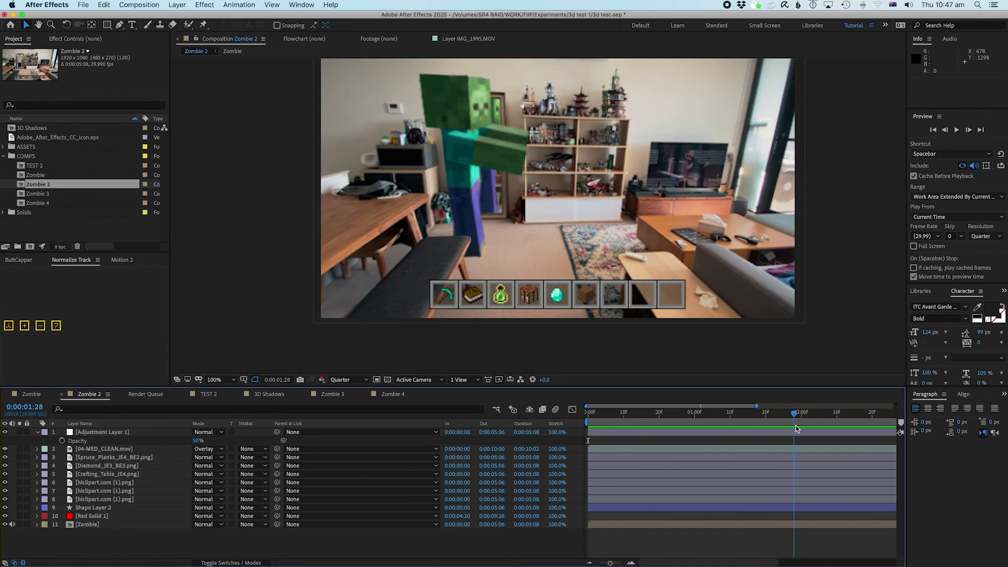
{"action": "left_click_drag", "start_coordinate": [795, 425], "coordinate": [716, 462]}
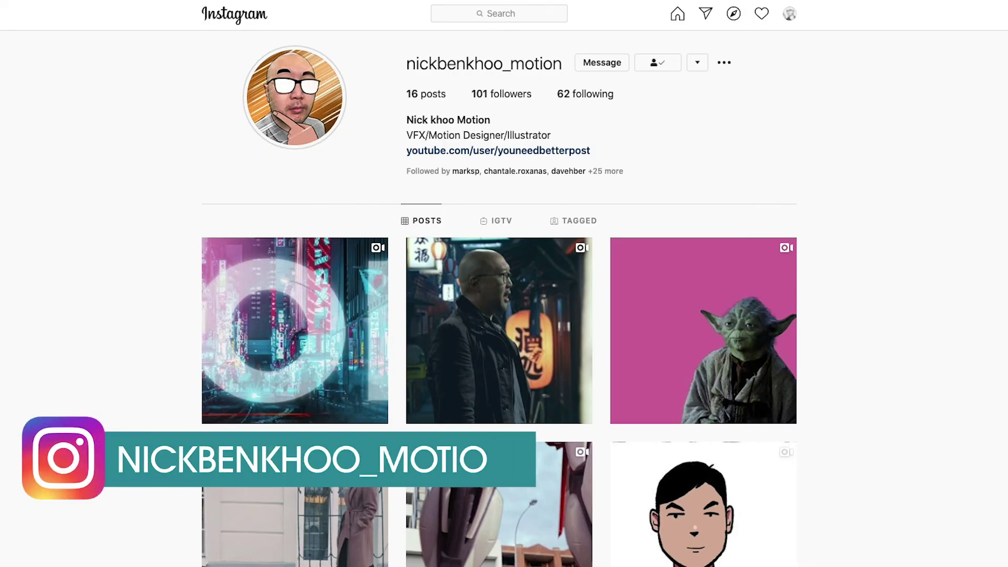
{"action": "scroll", "coordinate": [499, 299], "scroll_direction": "down", "scroll_amount": 5}
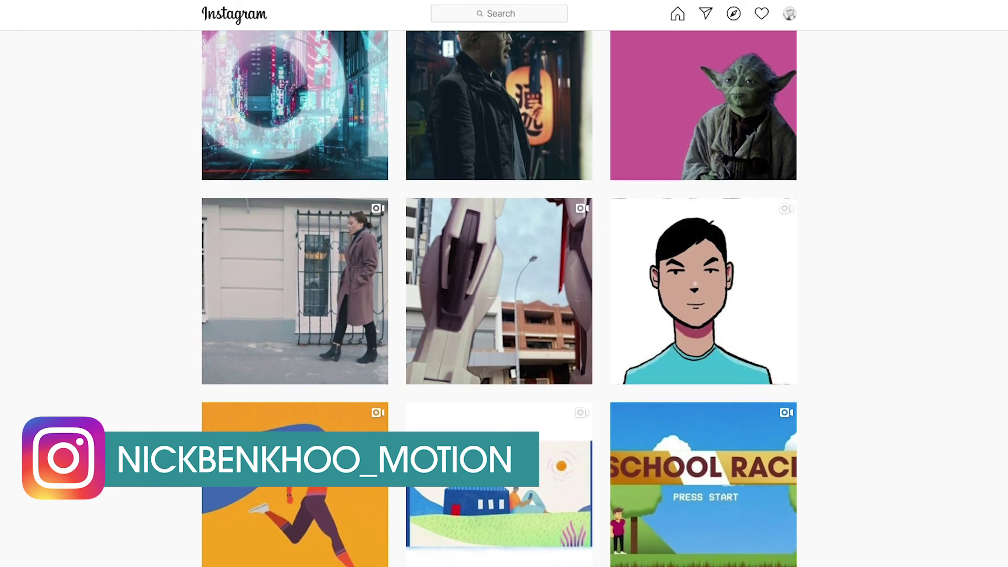
{"action": "scroll", "coordinate": [499, 298], "scroll_direction": "down", "scroll_amount": 8}
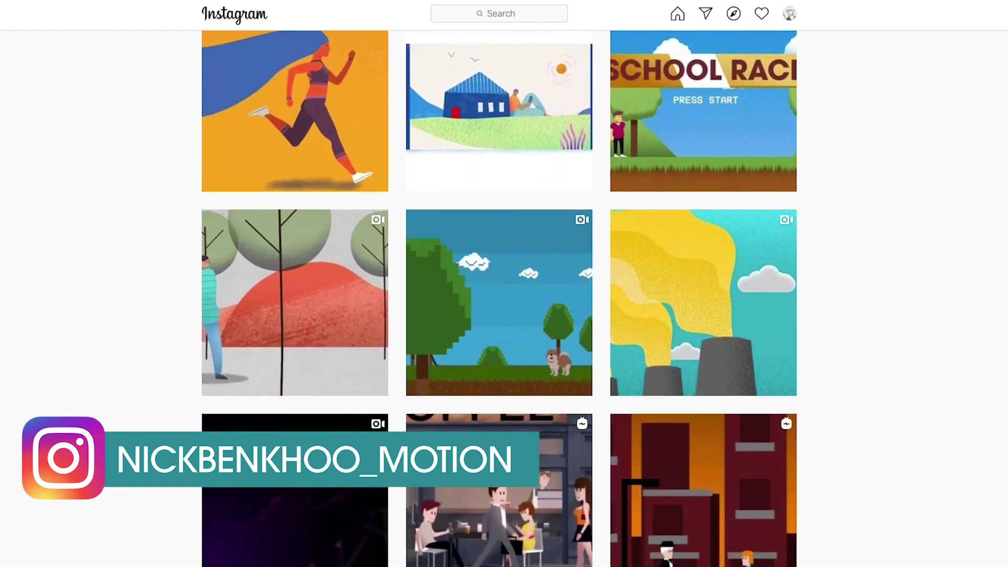
{"action": "scroll", "coordinate": [499, 298], "scroll_direction": "down", "scroll_amount": 5}
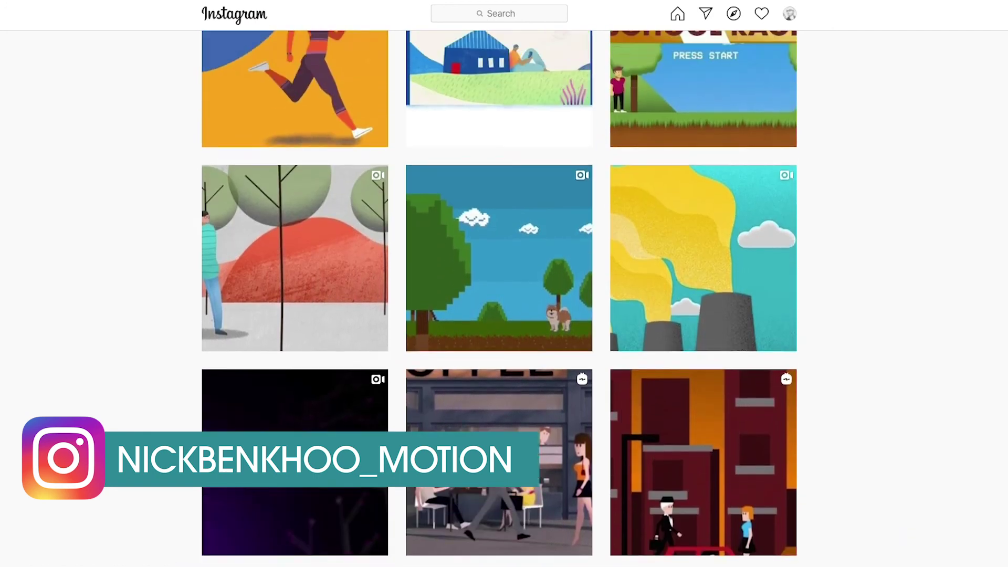
{"action": "scroll", "coordinate": [498, 298], "scroll_direction": "up", "scroll_amount": 10}
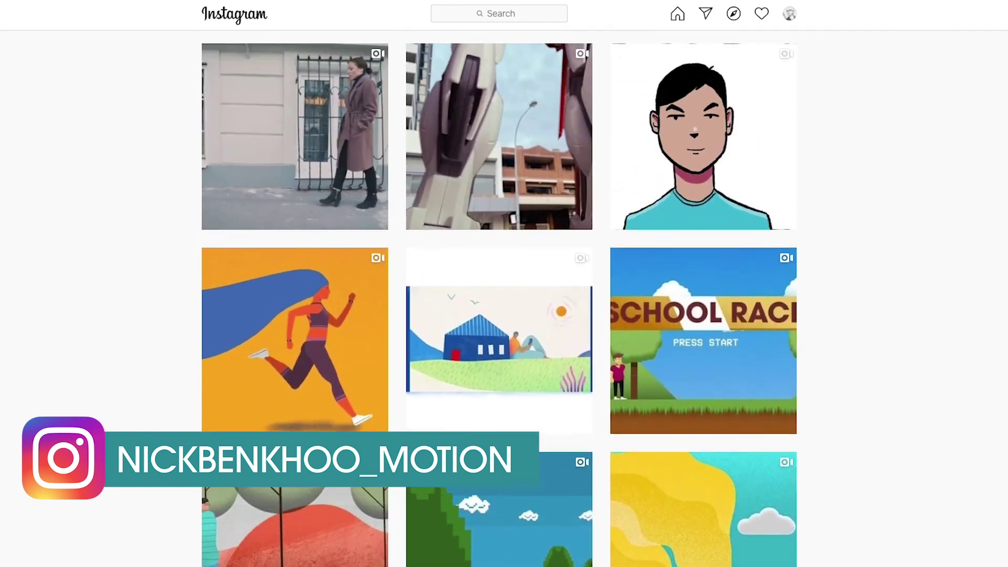
{"action": "scroll", "coordinate": [498, 298], "scroll_direction": "up", "scroll_amount": 3}
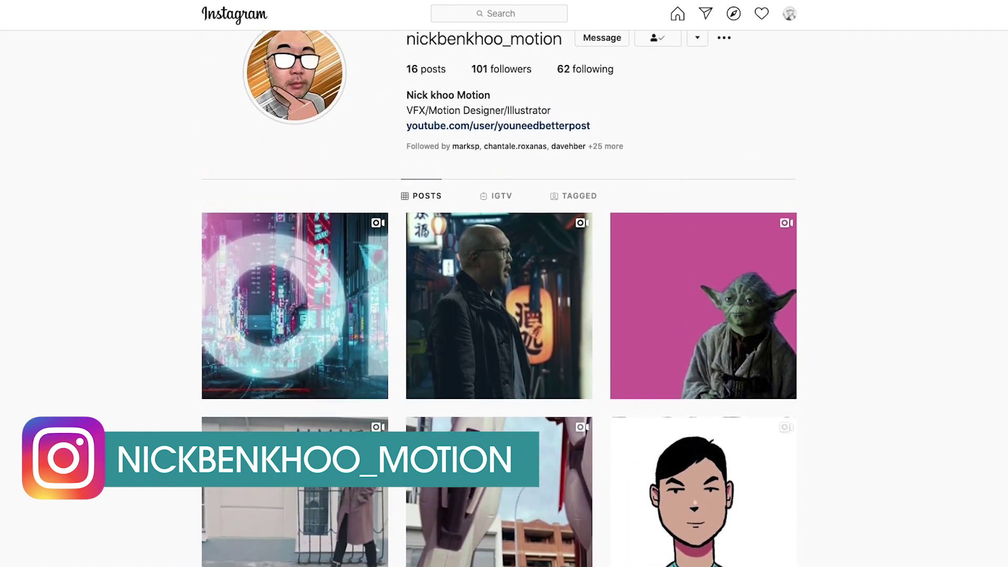